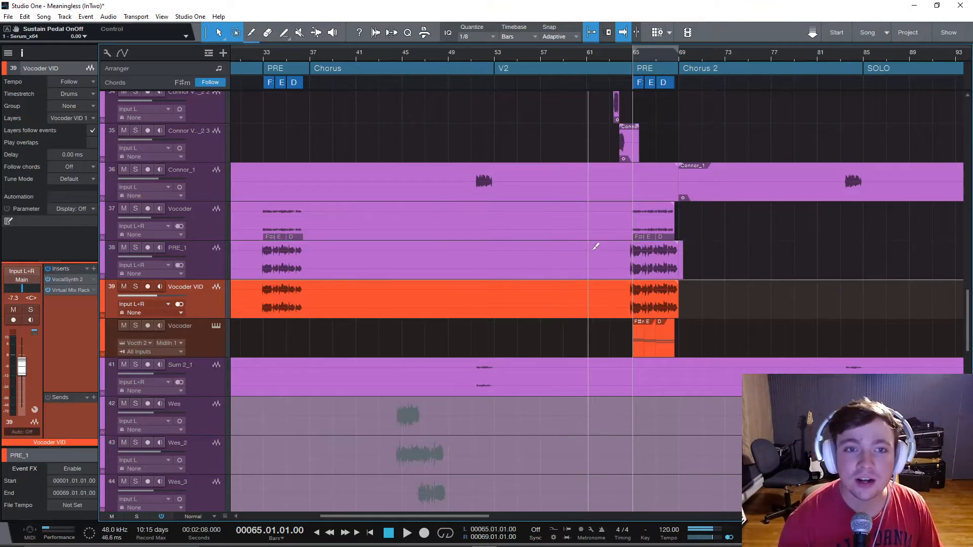
- Place the playhead at about bar 64 and mute the Vocoder VID and Vocoder instrument tracks
scroll(601, 244, up, 3)
scroll(609, 238, down, 3)
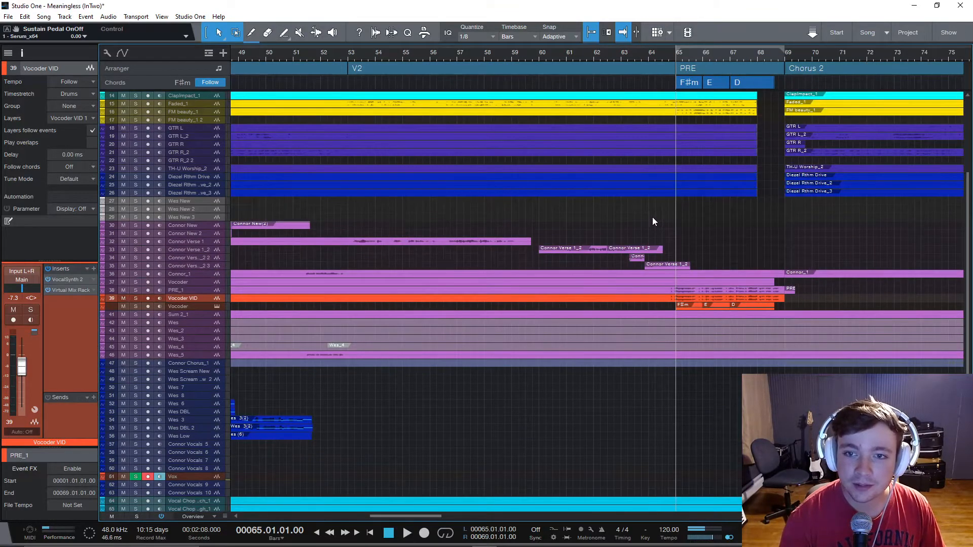
click(653, 219)
click(124, 299)
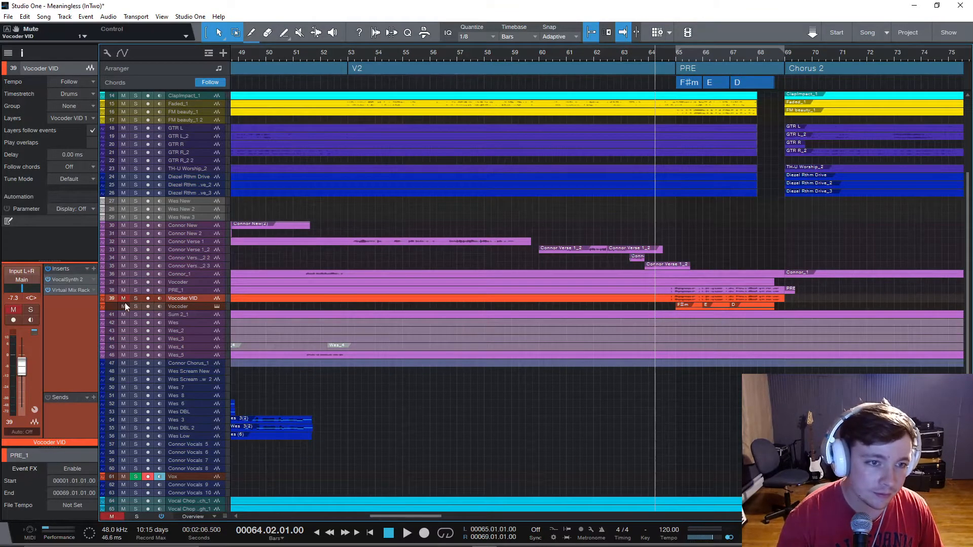
click(123, 305)
- Play back the PRE section with the full mix up to the start of Chorus 2
key(space)
scroll(569, 318, up, 2)
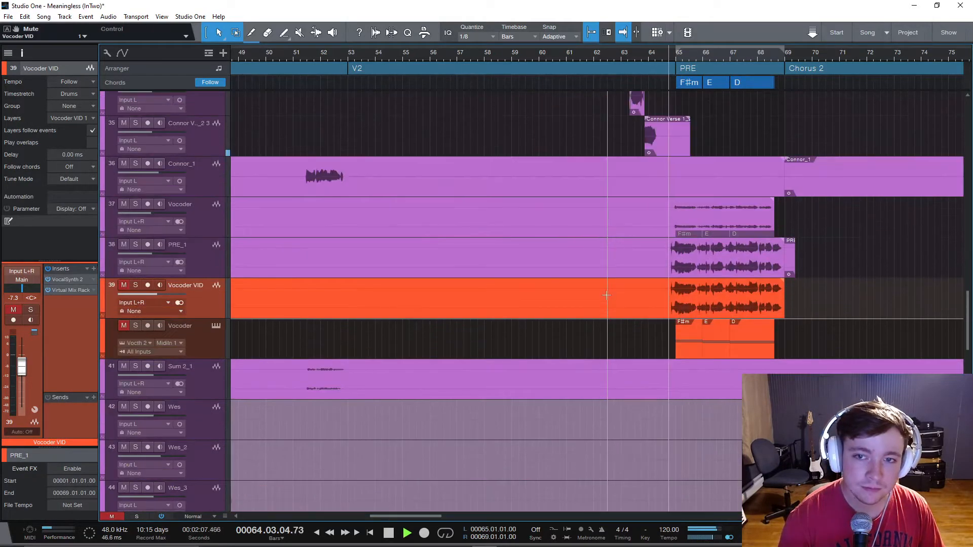
scroll(455, 327, right, 6)
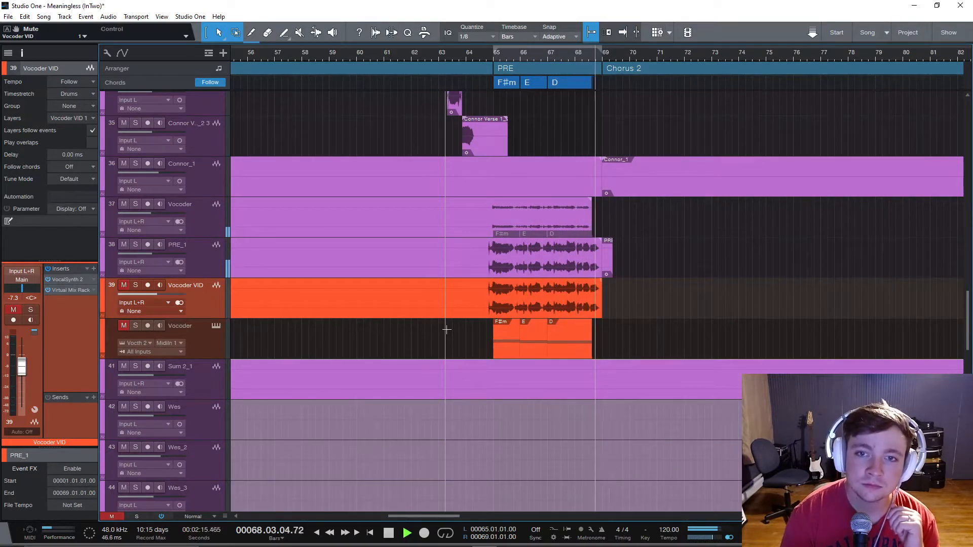
key(space)
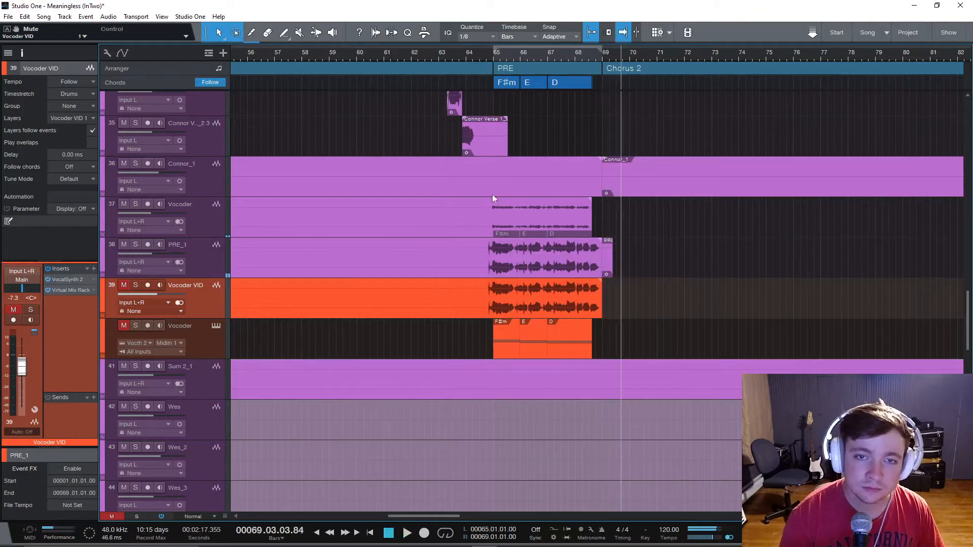
- Solo the Vocoder audio track and PRE_1 together, and play the PRE section from just before bar 65
click(479, 59)
click(205, 222)
click(206, 272)
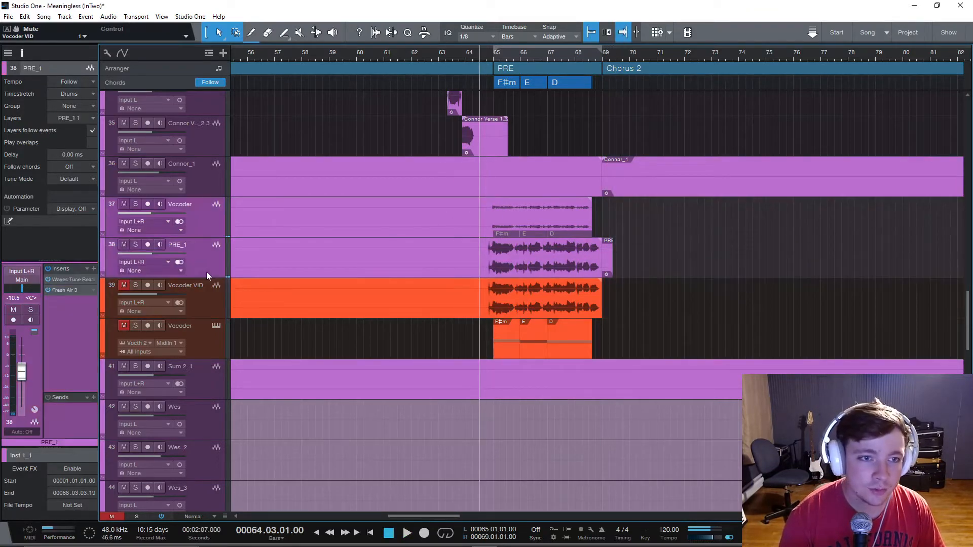
click(135, 245)
click(136, 204)
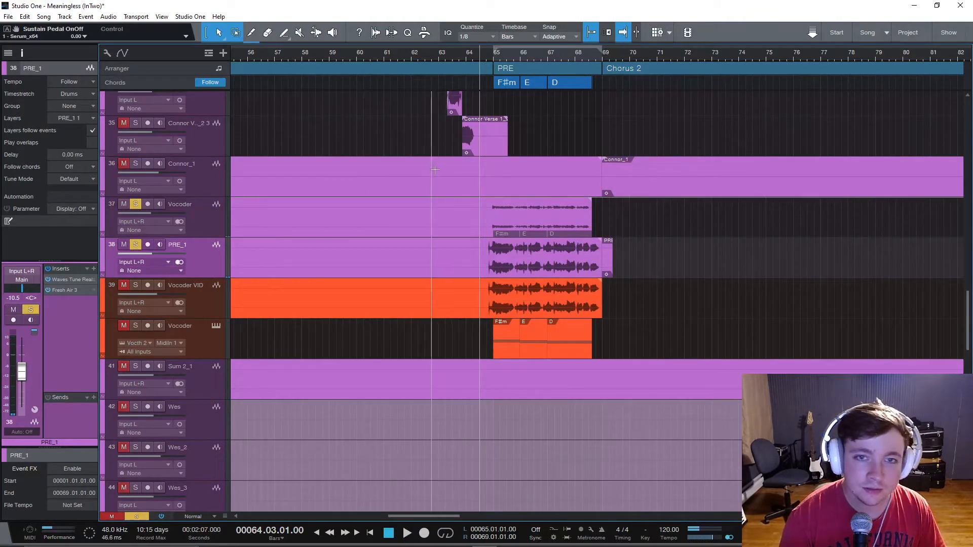
key(space)
scroll(472, 300, left, 1)
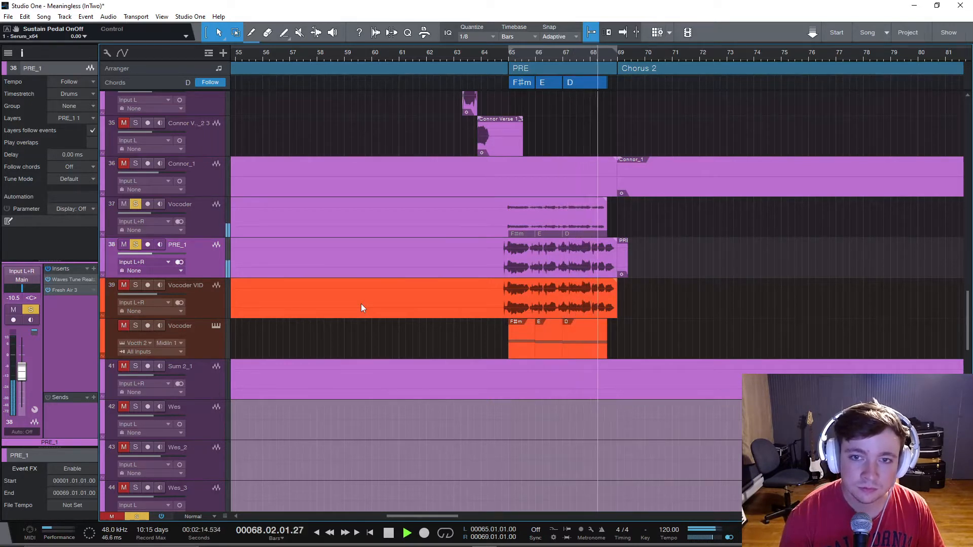
key(space)
- Solo only the PRE_1 track and play back the PRE section's dry vocal
scroll(523, 255, up, 1)
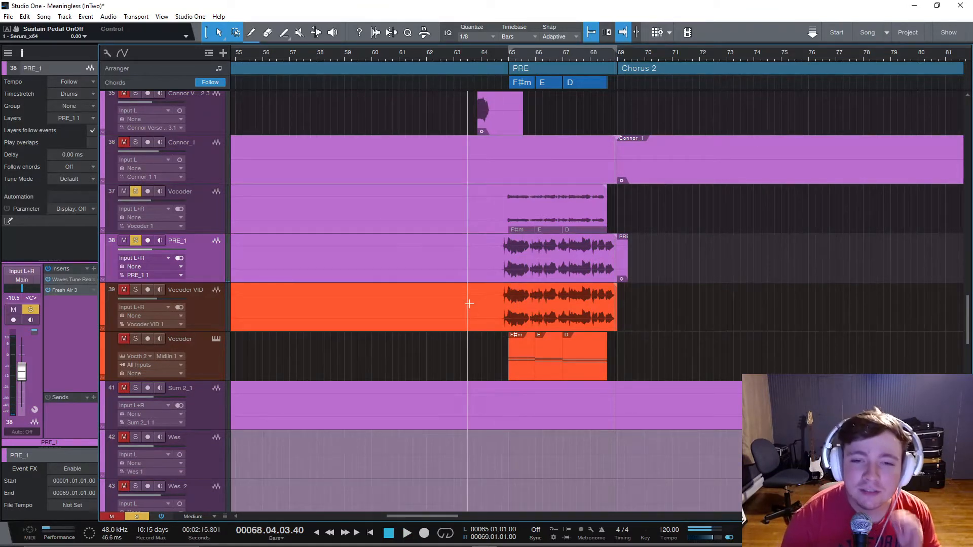
click(220, 213)
shift+click(194, 269)
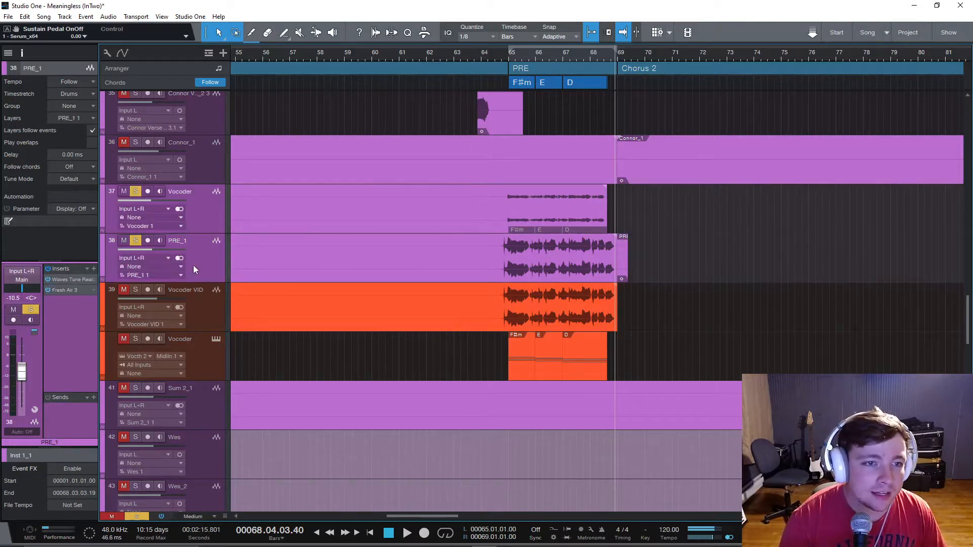
click(135, 241)
click(203, 254)
click(135, 240)
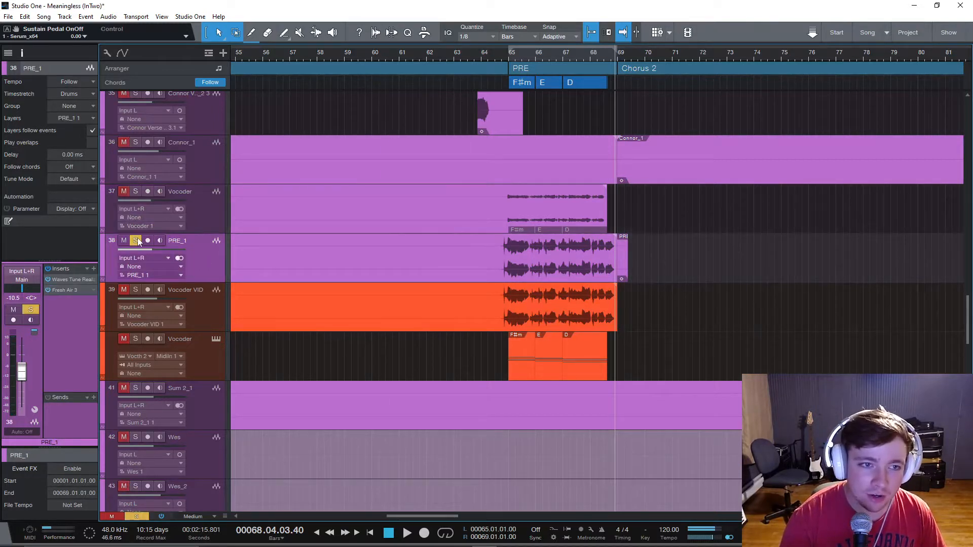
click(499, 53)
key(space)
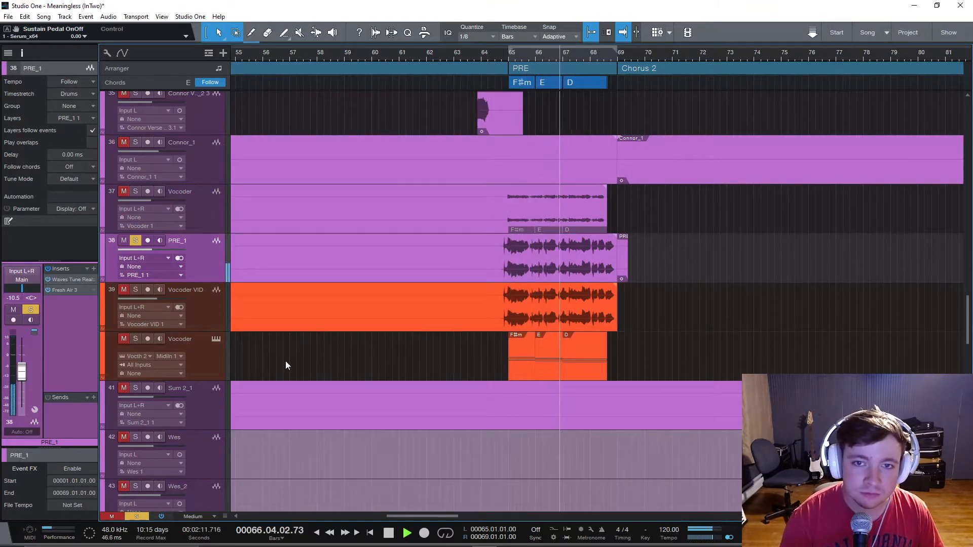
key(space)
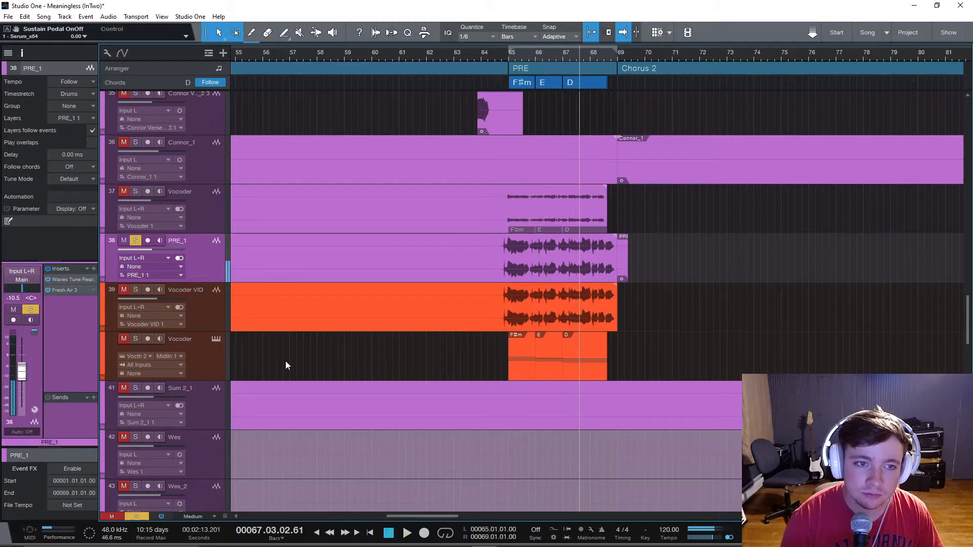
- Select the PRE_1 audio event together with the matching event on the Vocoder VID track
click(203, 309)
click(543, 261)
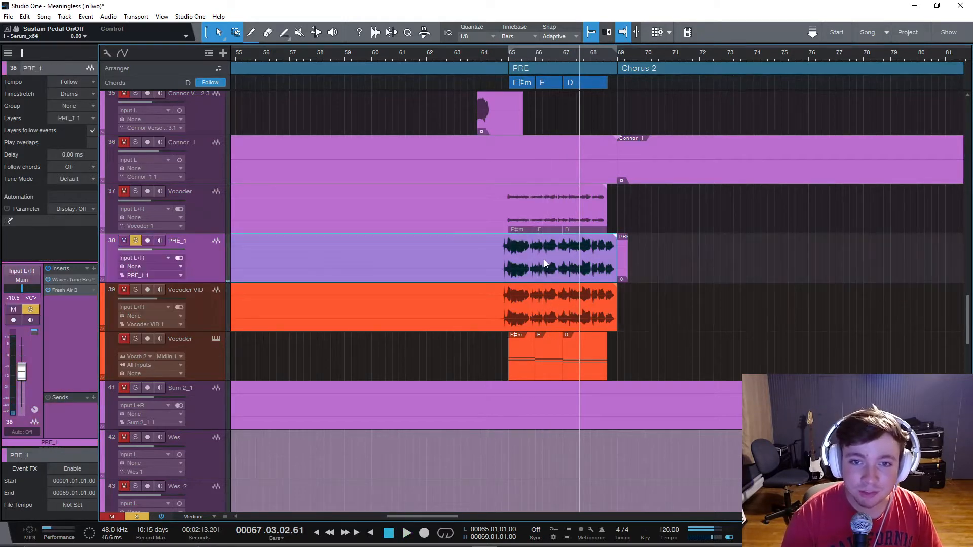
shift+click(526, 320)
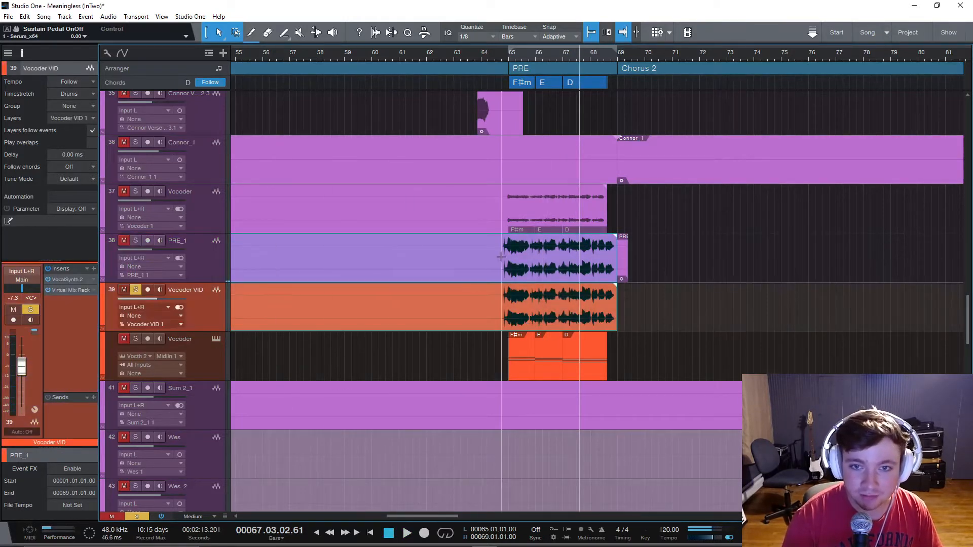
- Show the mixer and open the VocalSynth 2 insert on the Vocoder VID channel
key(F3)
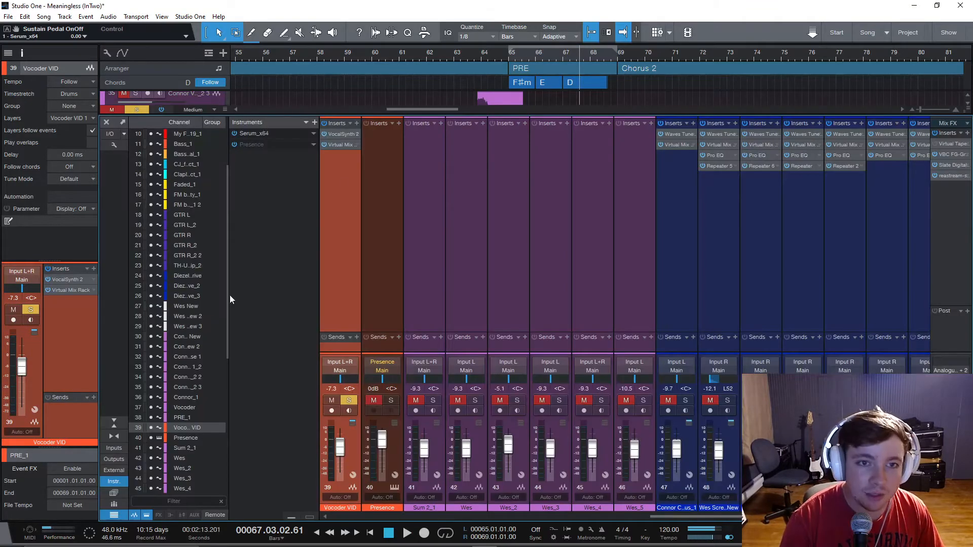
click(345, 135)
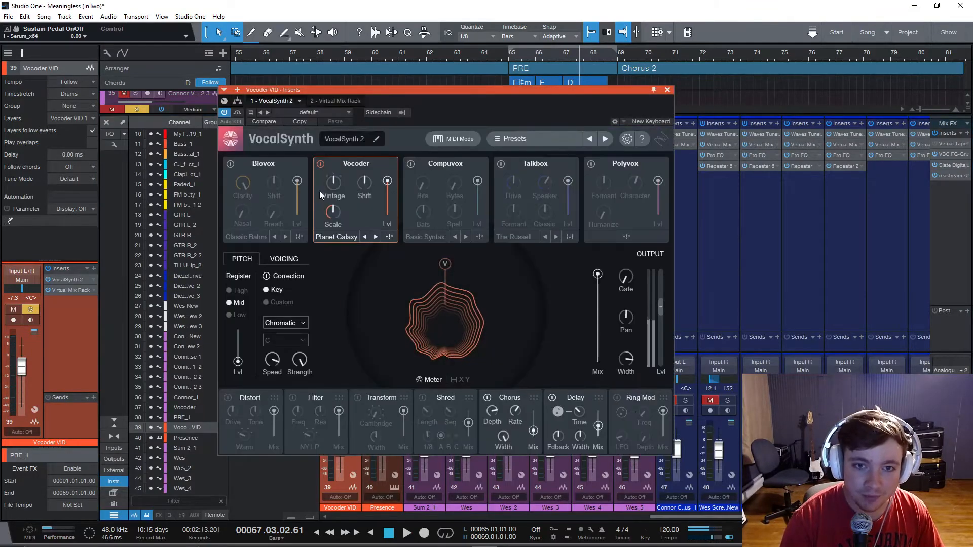
drag(420, 90, 537, 103)
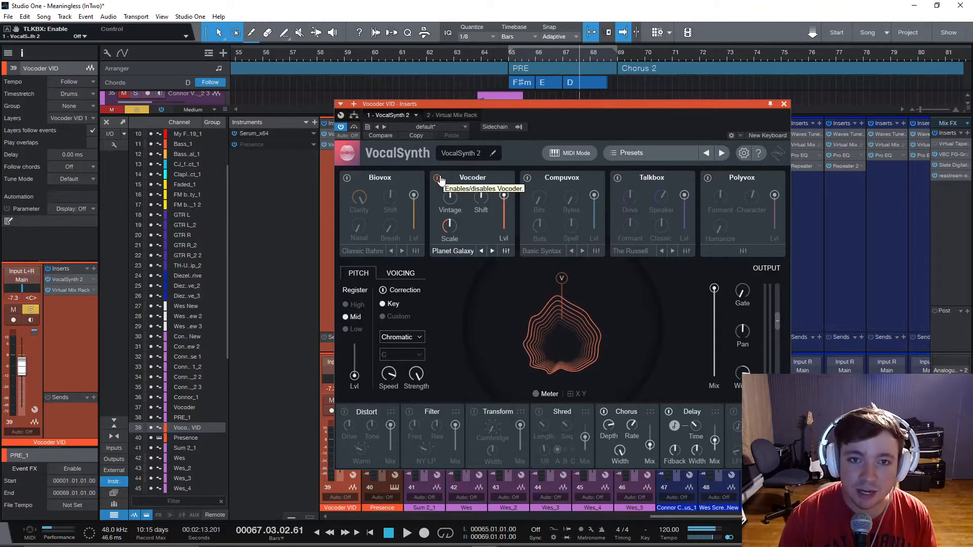
- Confirm MIDI mode as the operating mode of VocalSynth 2, and close the plug-in and mixer
click(569, 152)
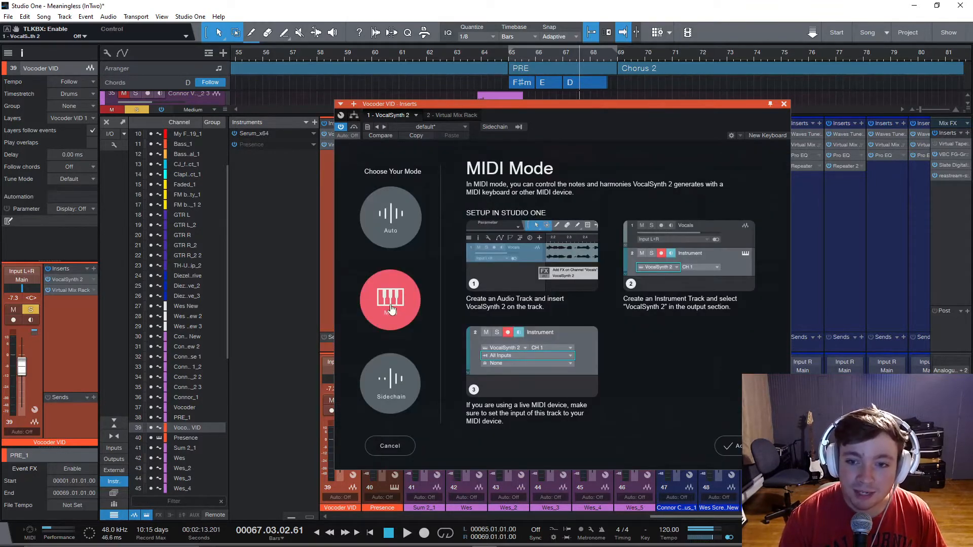
click(725, 448)
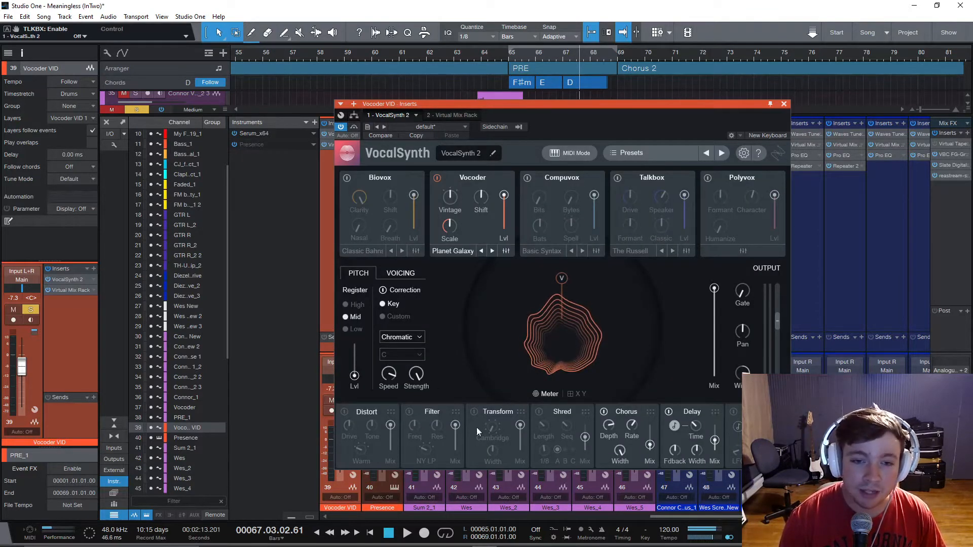
click(741, 374)
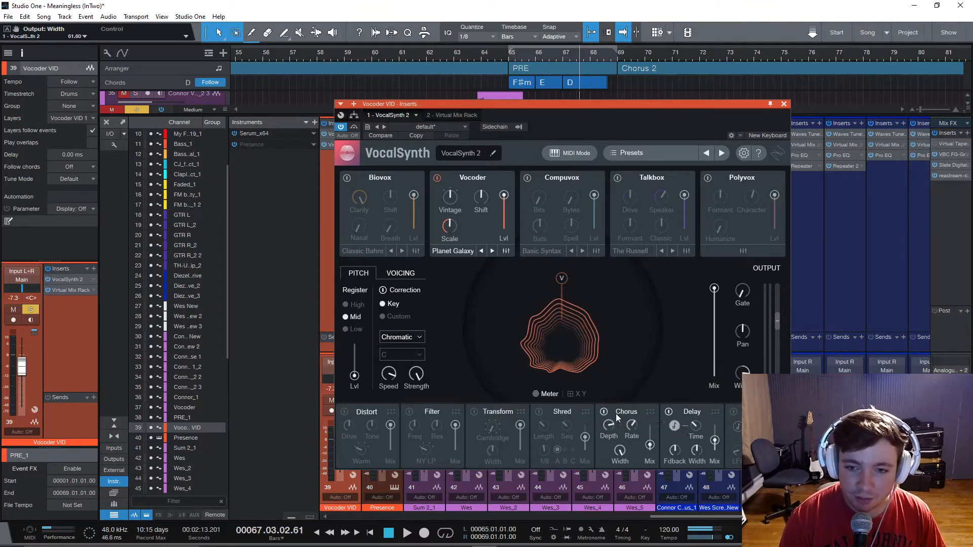
click(784, 104)
key(F3)
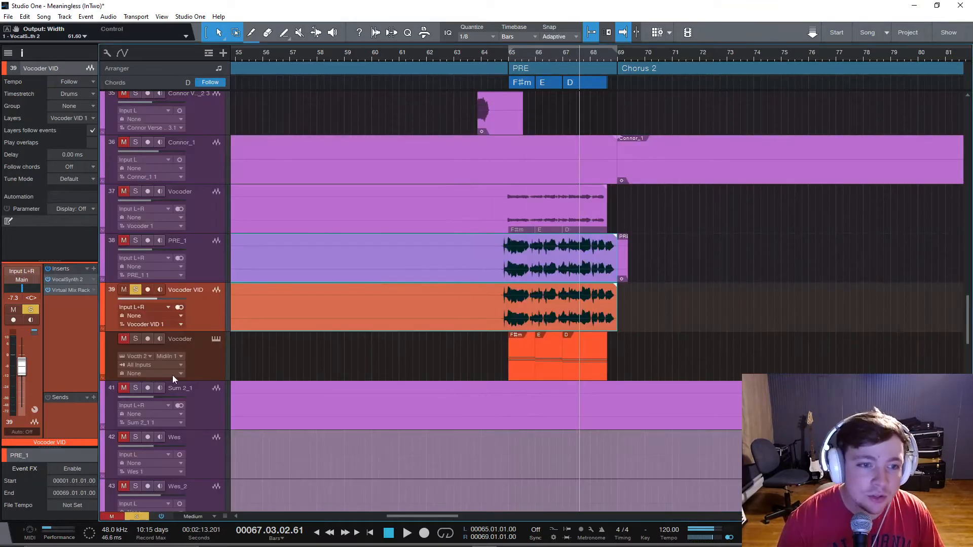
- Clear the solo on the Vocoder instrument track and unmute it along with Vocoder VID
click(200, 367)
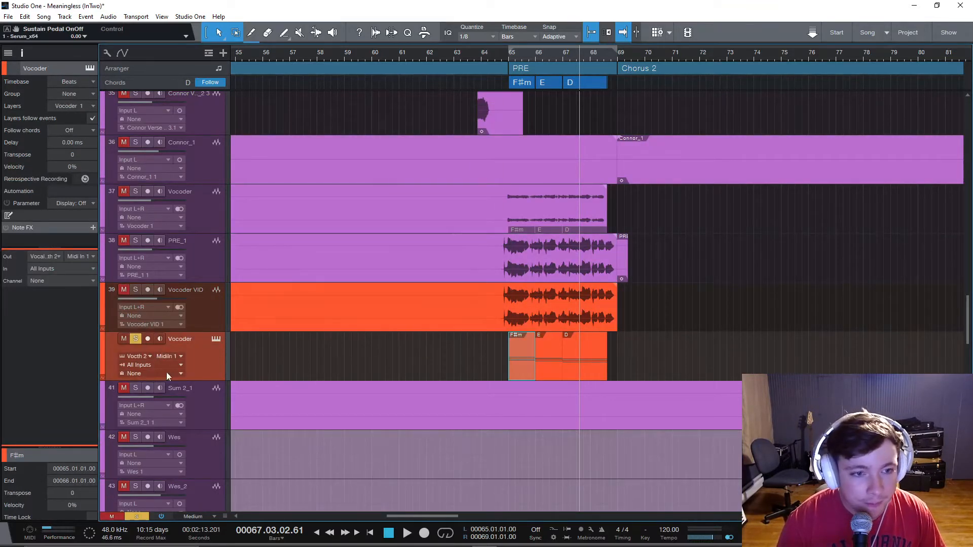
scroll(280, 329, down, 5)
scroll(330, 349, down, 3)
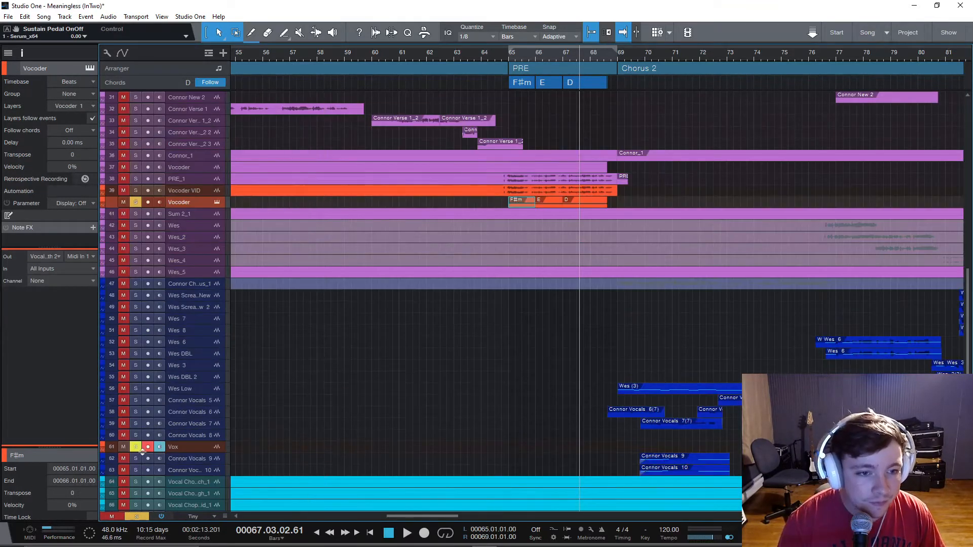
click(137, 204)
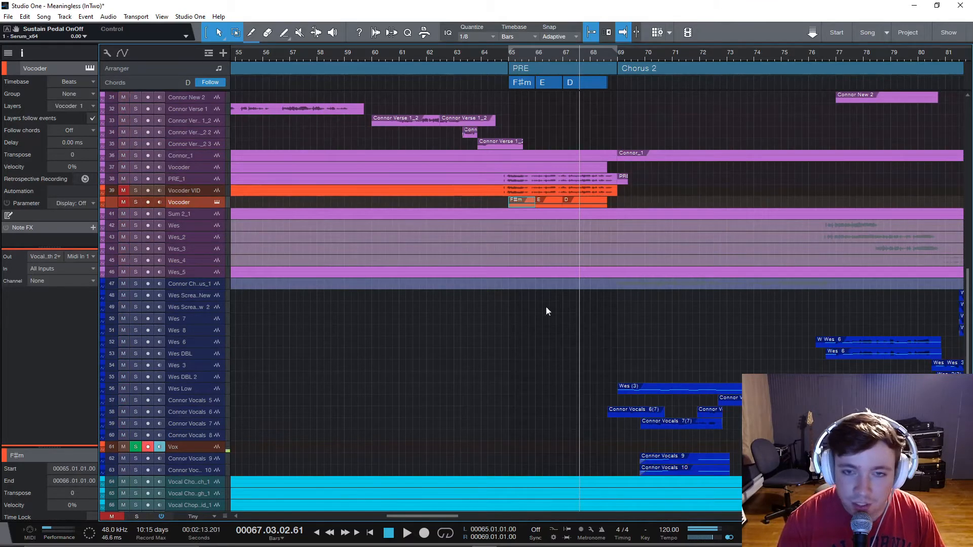
click(124, 190)
- Examine the chord notes of the F#m event on the Vocoder instrument track in the note editor, and close it
scroll(578, 254, up, 3)
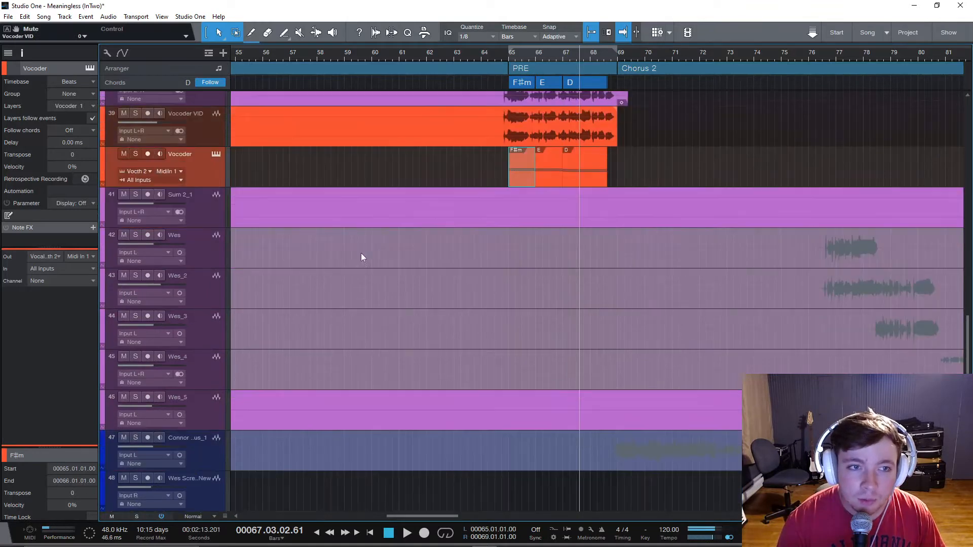
scroll(315, 162, up, 2)
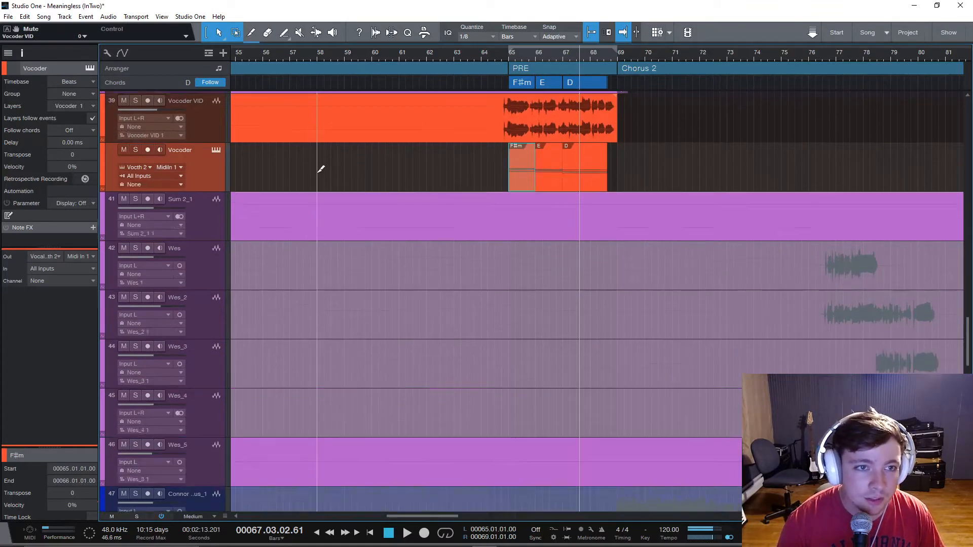
click(221, 242)
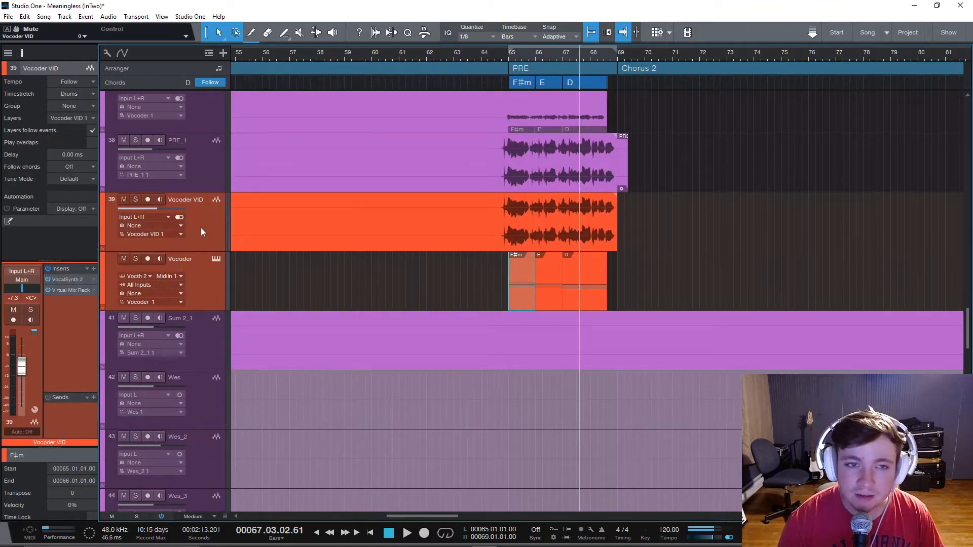
click(188, 287)
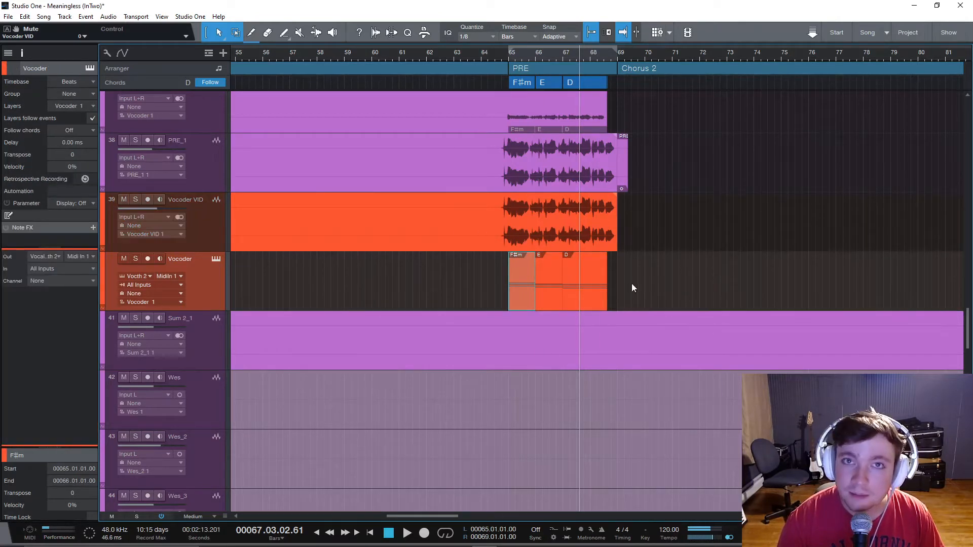
scroll(590, 298, up, 1)
scroll(590, 298, up, 3)
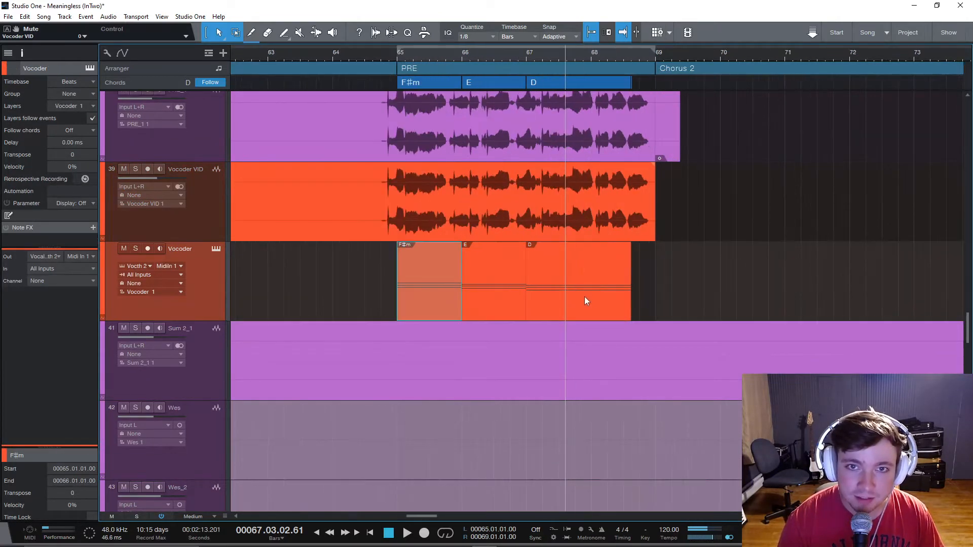
double_click(425, 300)
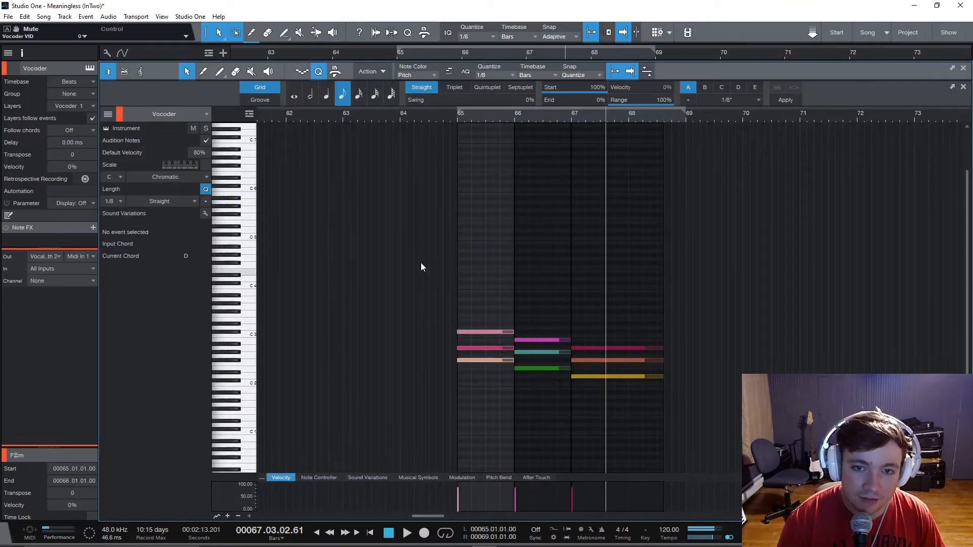
key(F3)
key(F3)
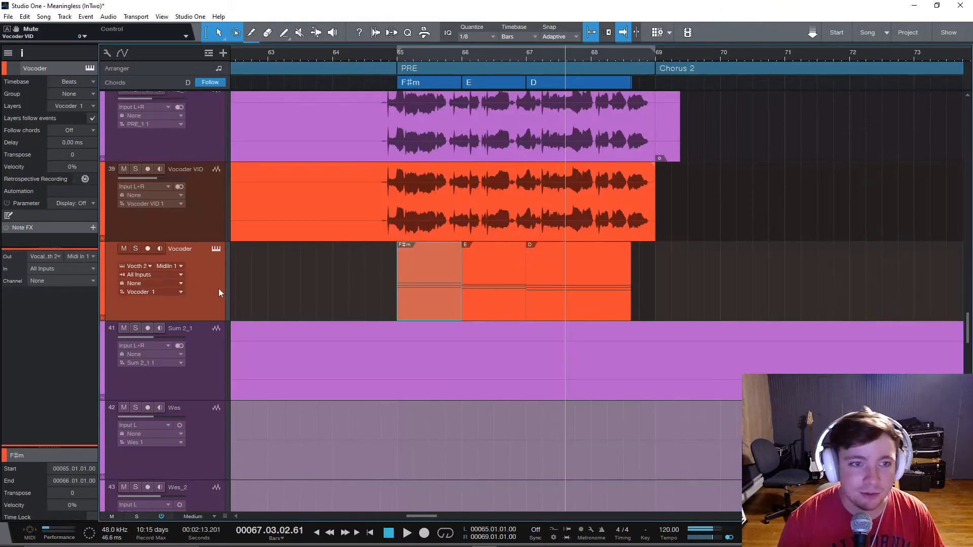
- Route the Vocoder instrument track's output to Presence and solo the track, with the playhead just before bar 65
click(136, 267)
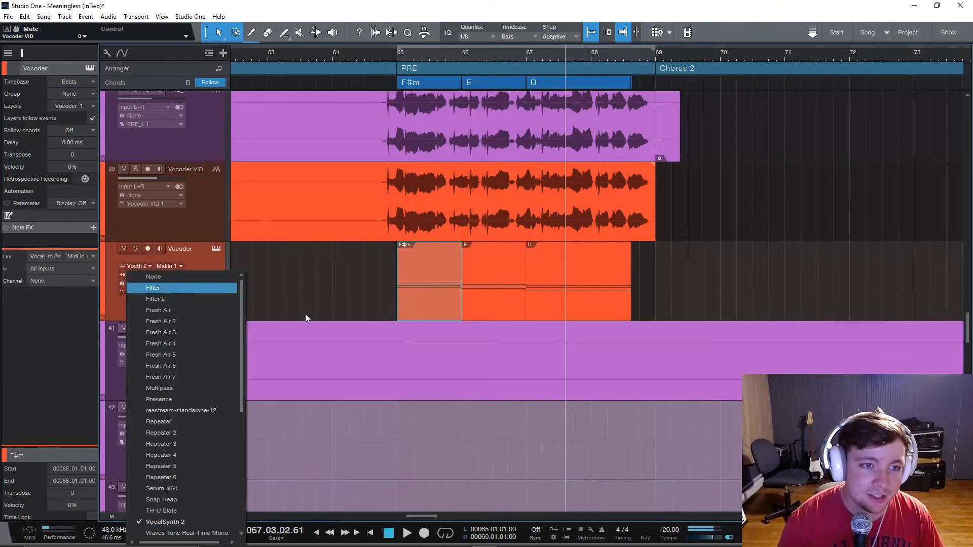
click(187, 397)
click(389, 311)
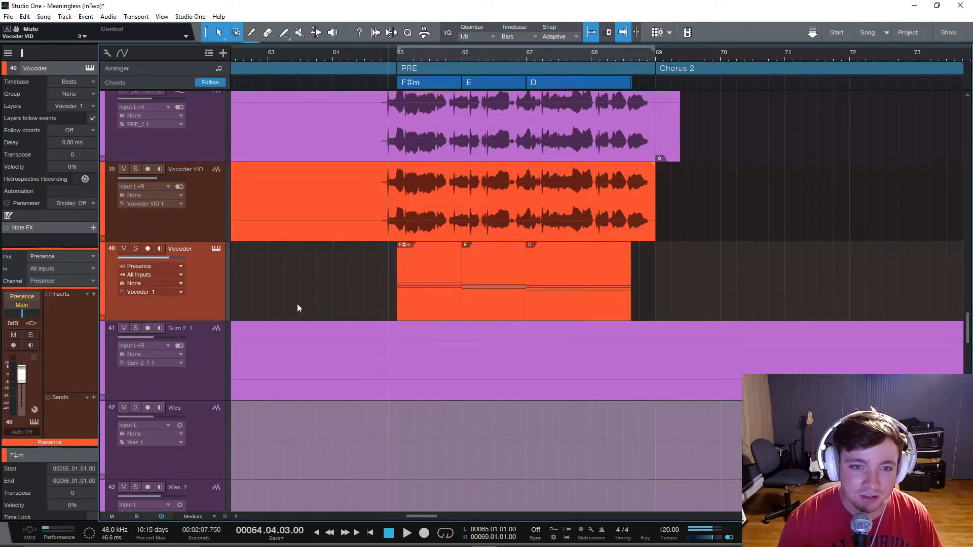
click(133, 250)
scroll(335, 299, down, 5)
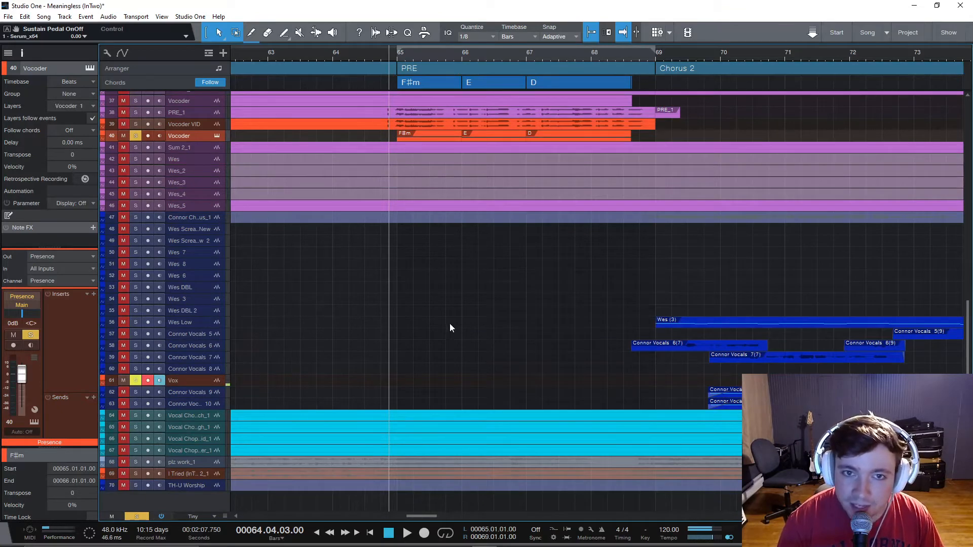
- Solo PRE_1 alongside the Vocoder instrument track and play the pre-chorus vocal over the Presence chords until just before bar 69
scroll(449, 323, up, 5)
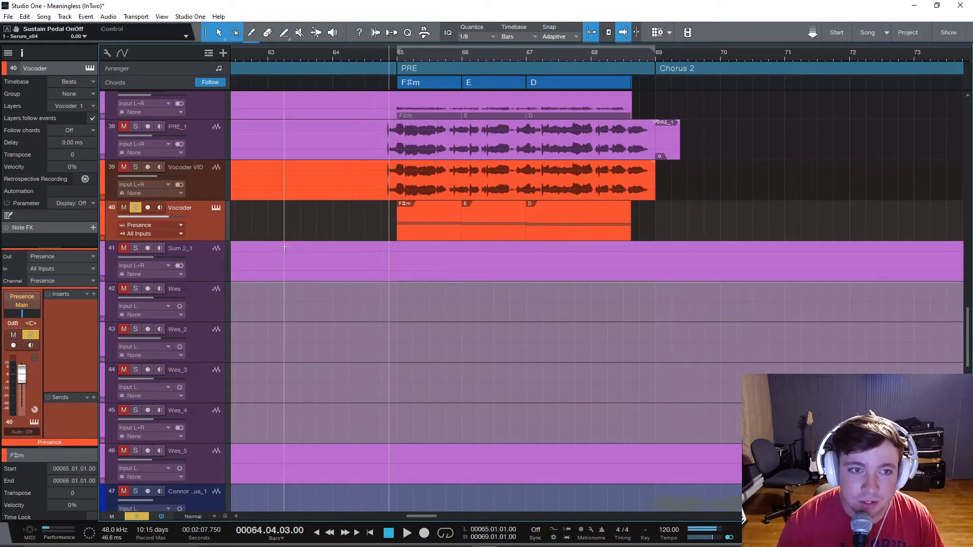
scroll(272, 269, up, 3)
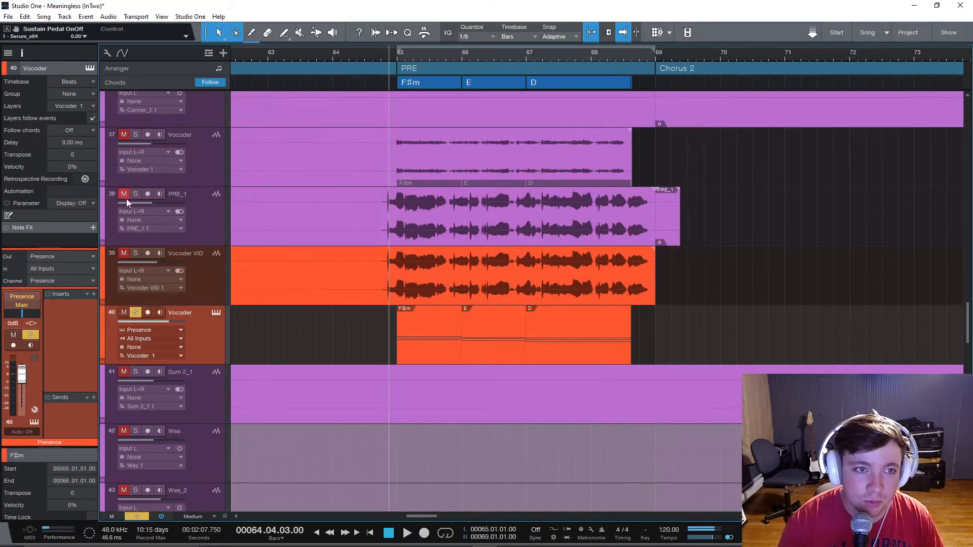
key(space)
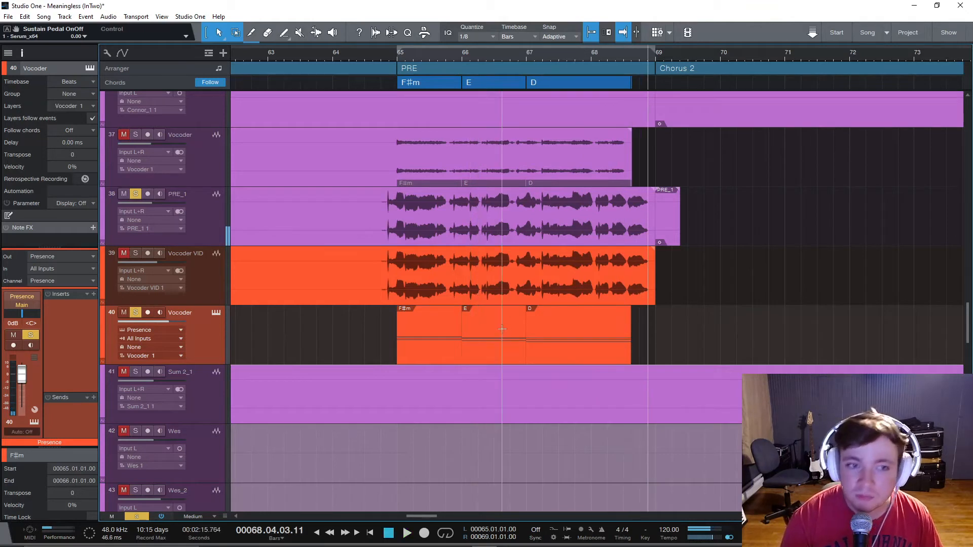
key(space)
- Clear the solos on the Vocoder instrument and PRE_1 tracks, and route the instrument track's output to VocalSynth 2
click(136, 312)
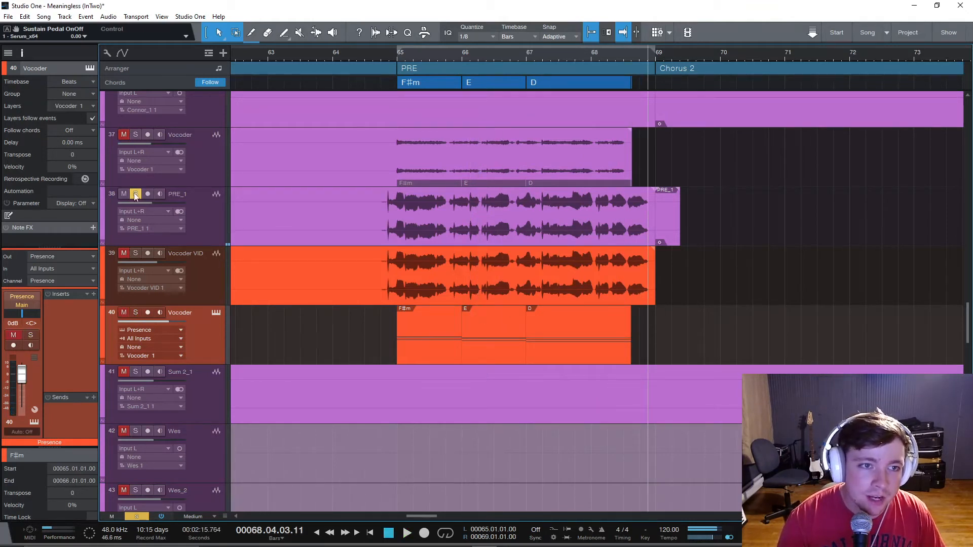
click(135, 193)
click(145, 333)
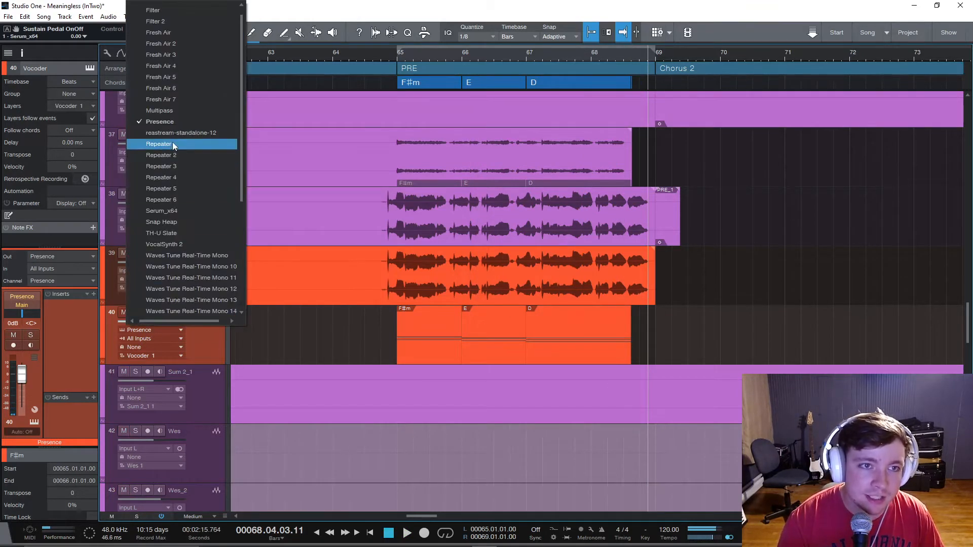
click(199, 245)
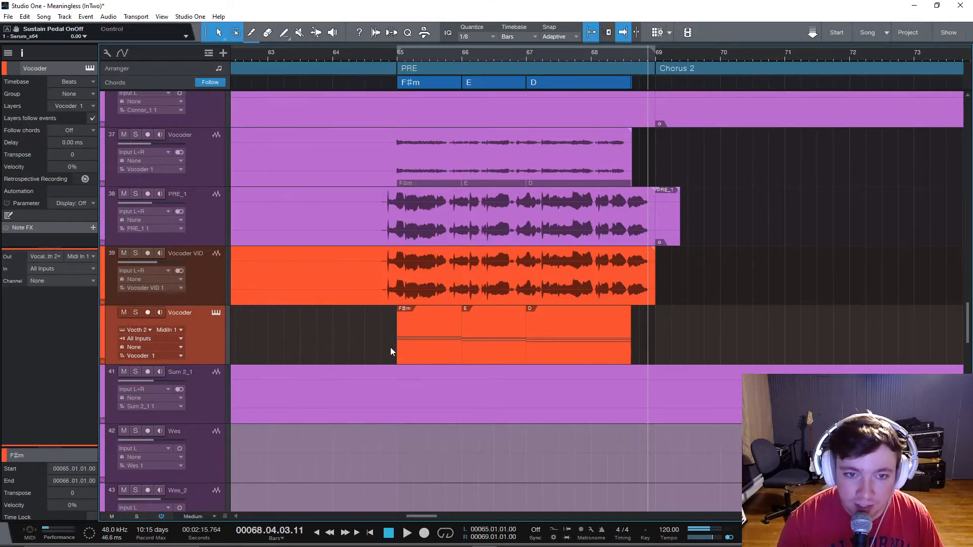
- Solo the Vocoder instrument, PRE_1 and Vocoder VID tracks
click(133, 313)
key(space)
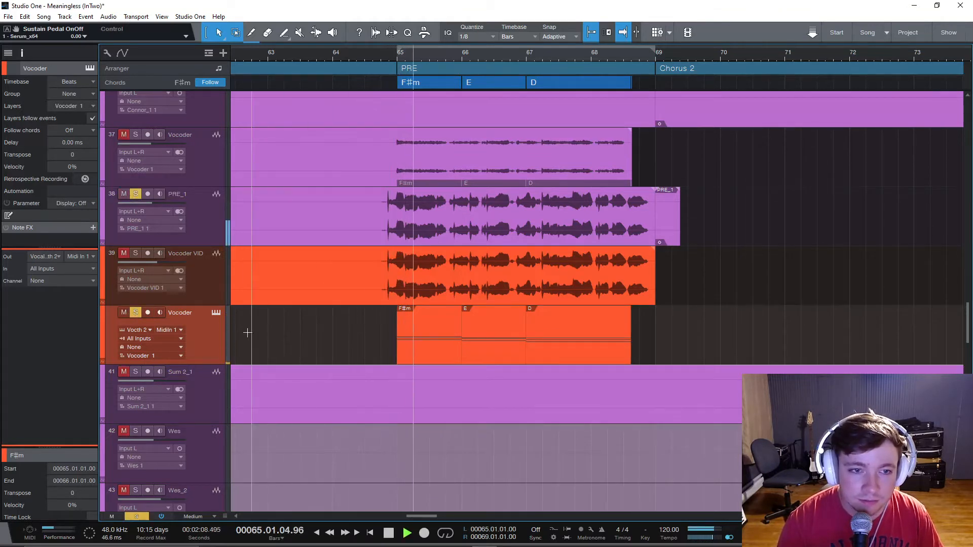
click(135, 254)
- Play the pre-chorus through the three soloed tracks from just before bar 65 to bar 69
key(space)
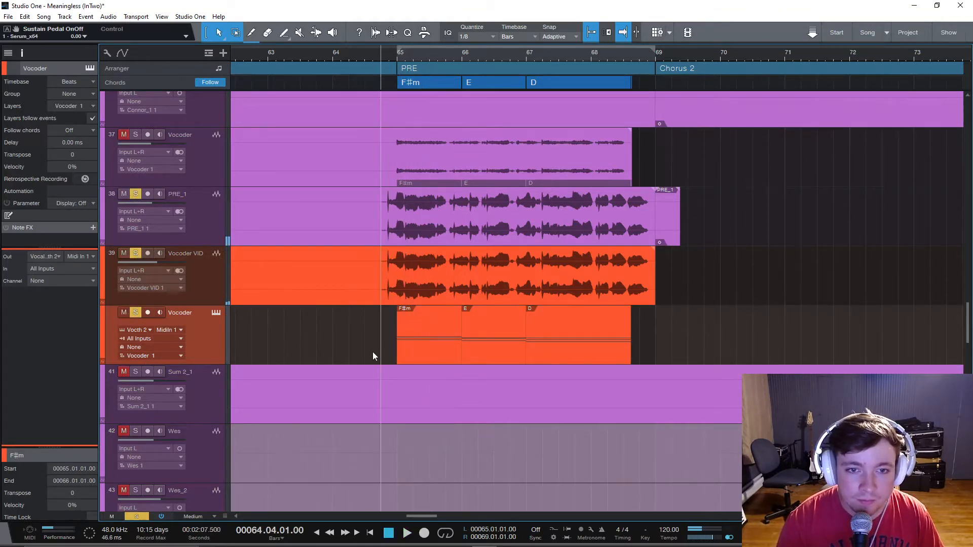
scroll(361, 345, up, 2)
scroll(361, 345, down, 1)
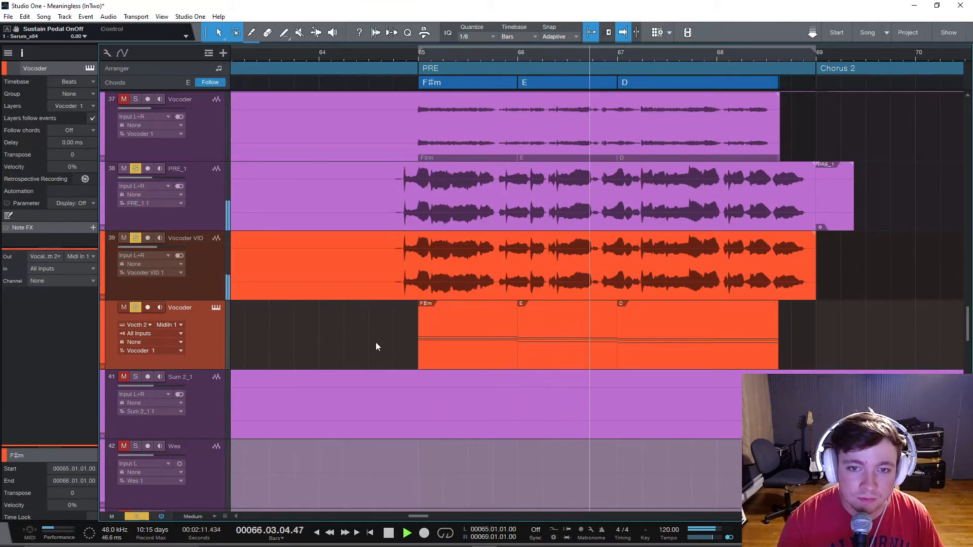
scroll(375, 342, up, 1)
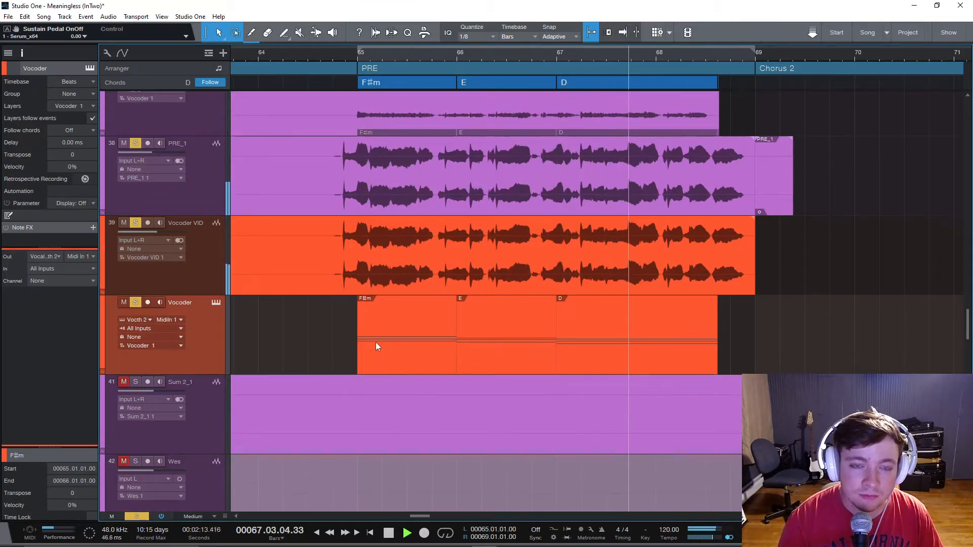
scroll(375, 342, up, 1)
scroll(376, 342, left, 1)
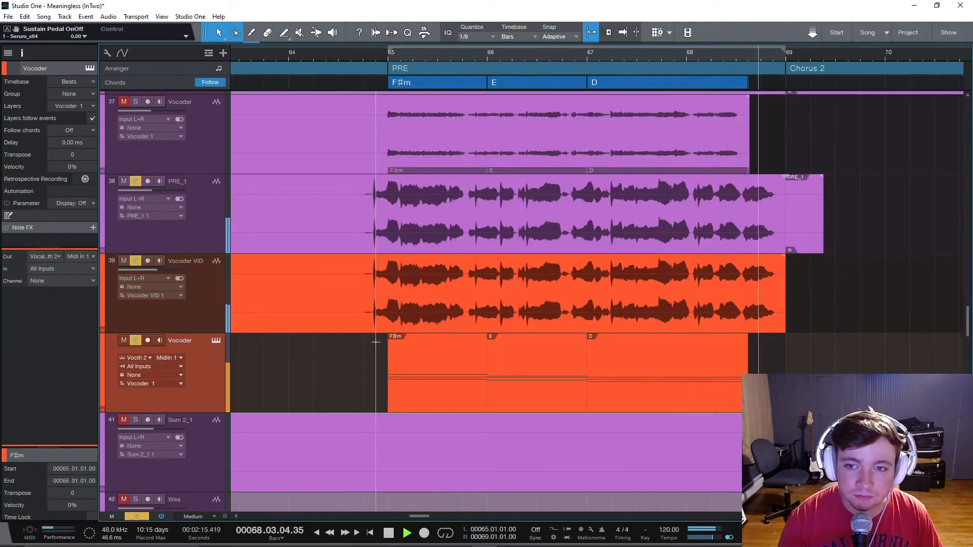
key(space)
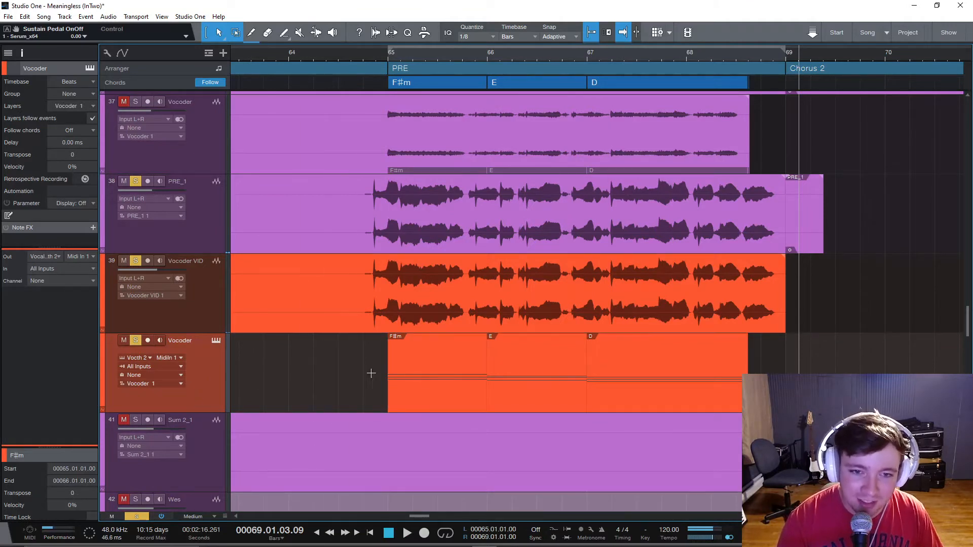
- Review the F#m, E and D chord events, the Vocoder VID inserts and the instrument track's VocalSynth 2 output assignment
click(455, 398)
click(547, 397)
click(642, 395)
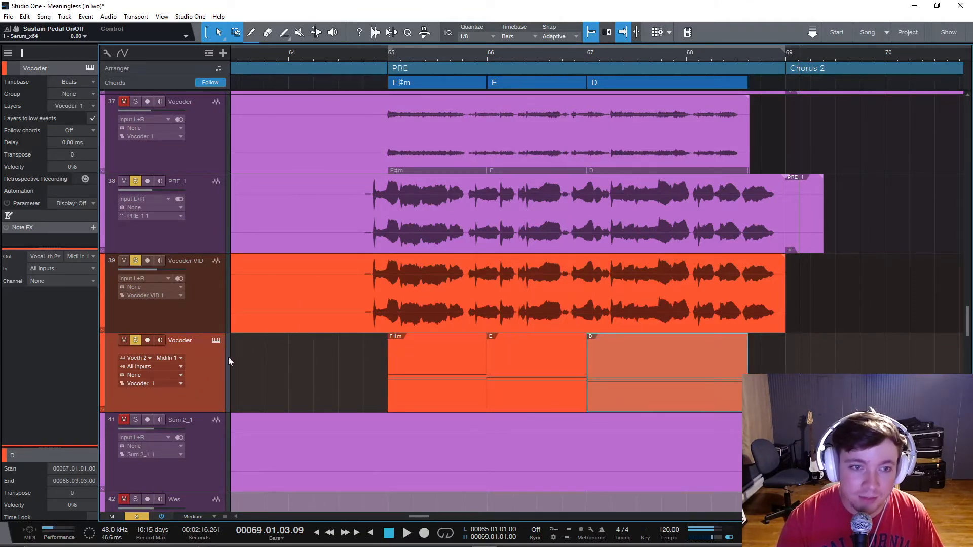
click(192, 313)
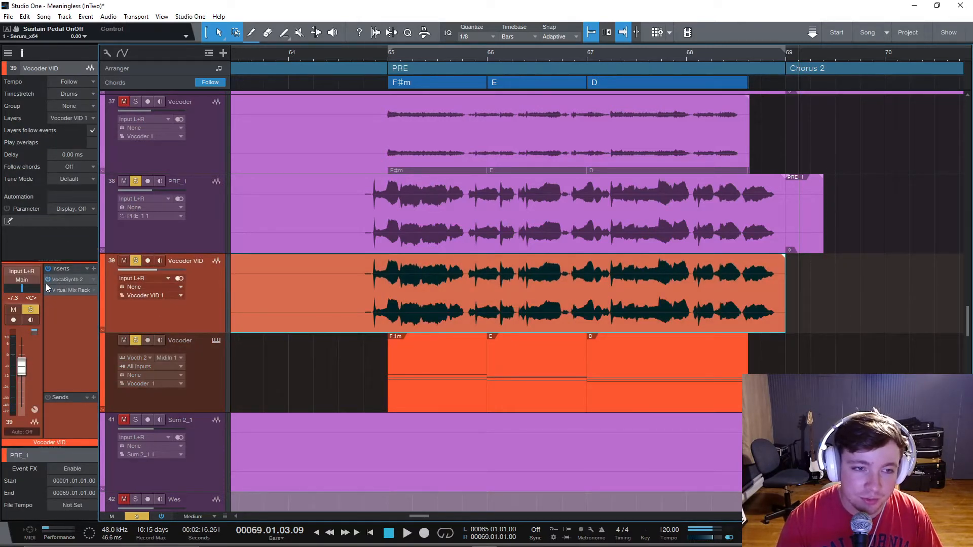
click(162, 379)
click(138, 358)
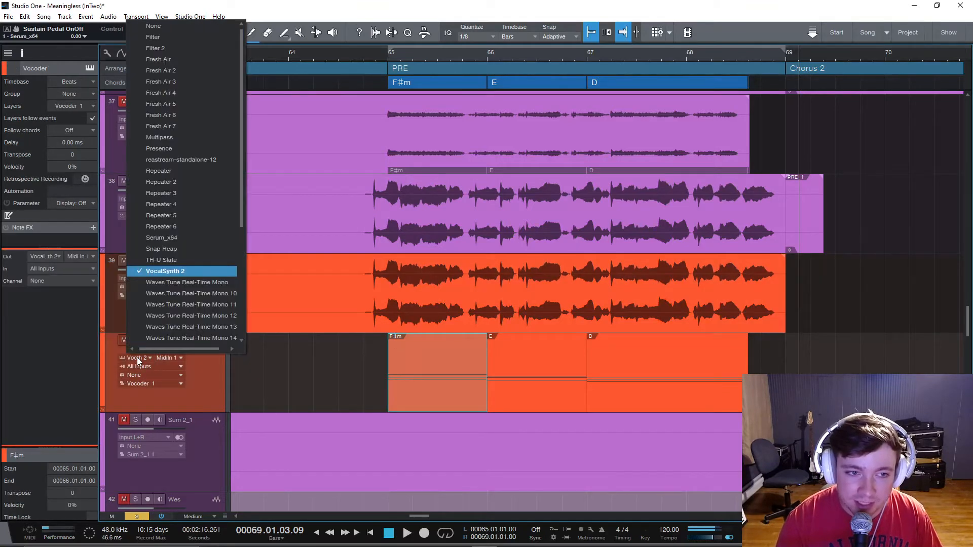
click(180, 295)
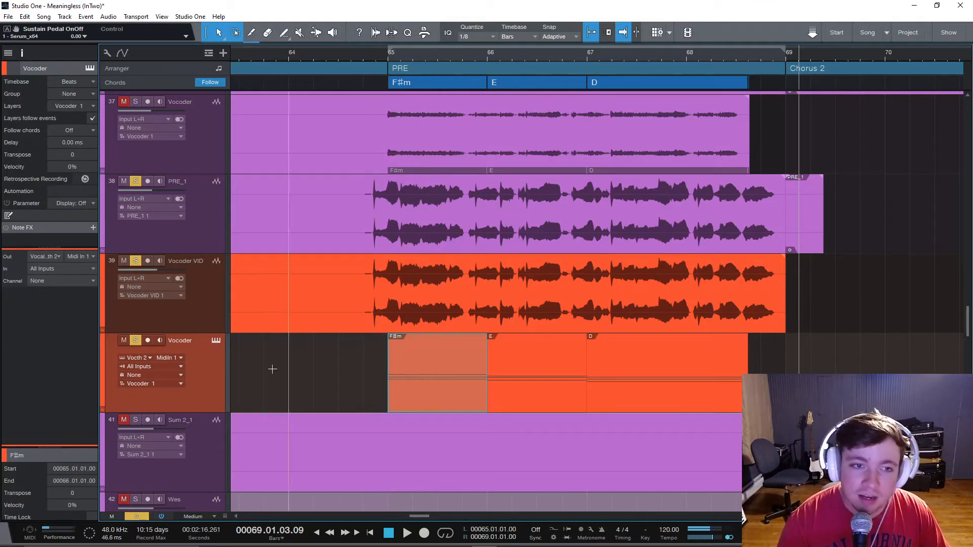
- Play the pre-chorus from just before bar 65 while inspecting the PRE_1, Vocoder instrument and Vocoder VID tracks
scroll(289, 380, up, 1)
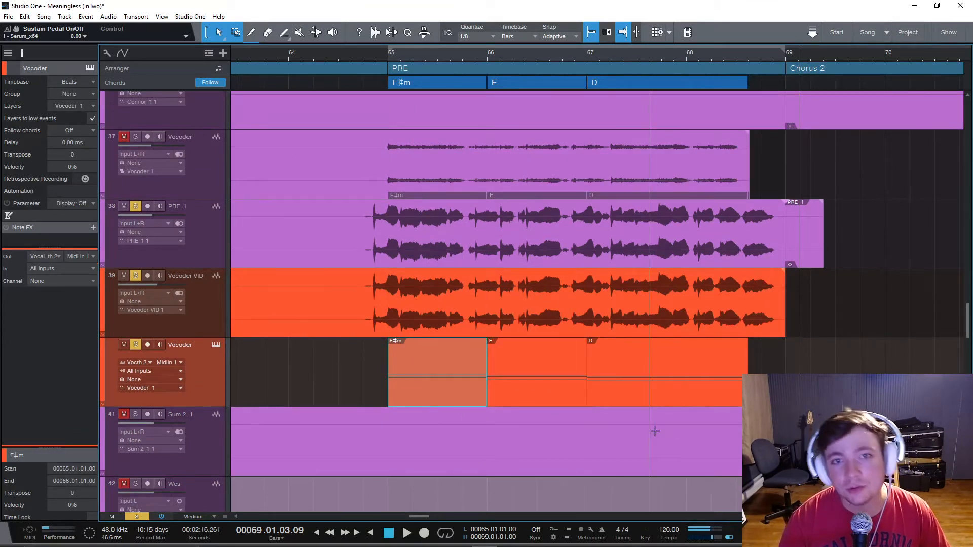
click(205, 318)
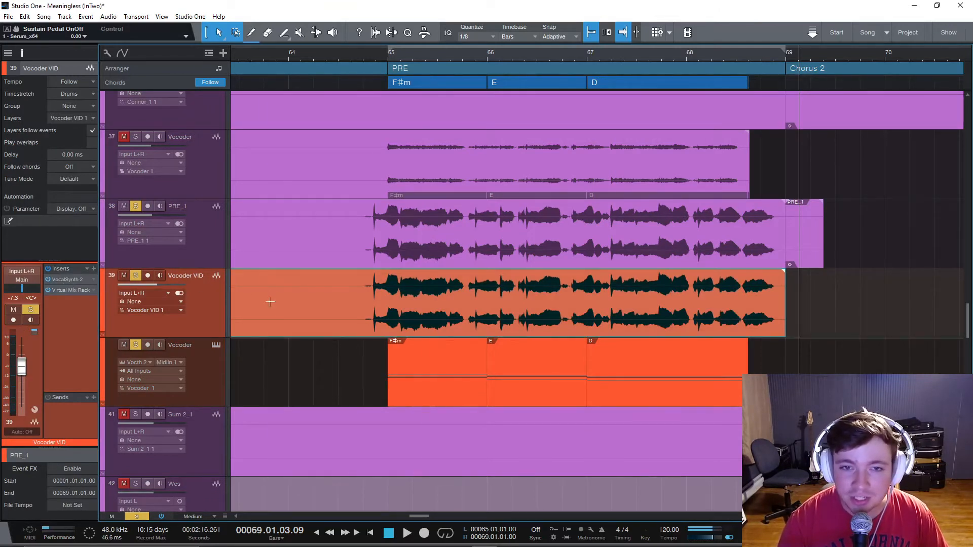
click(573, 251)
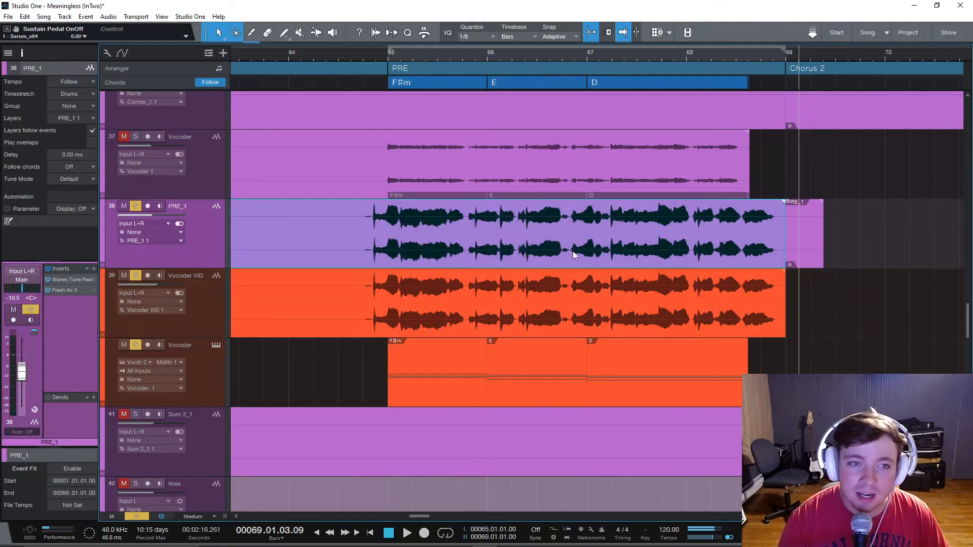
click(363, 56)
key(space)
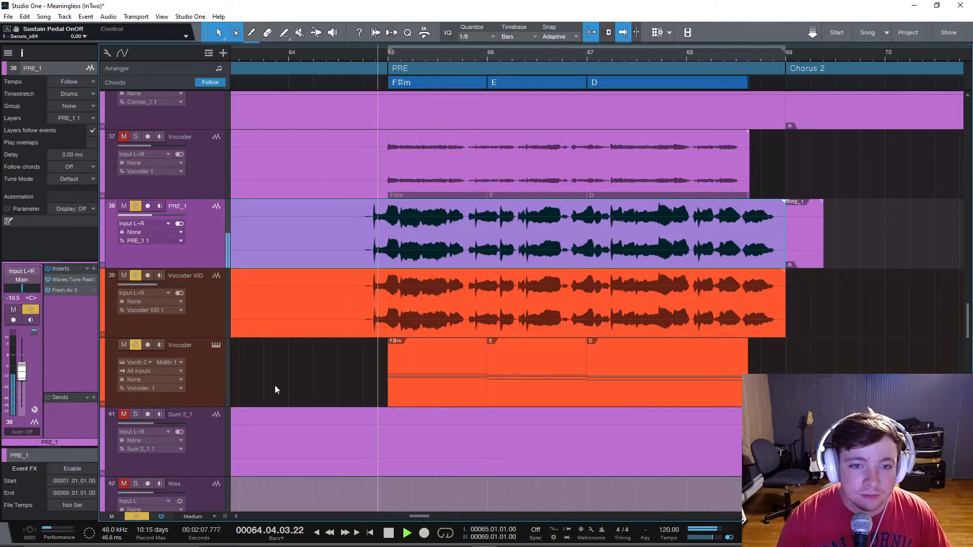
click(197, 369)
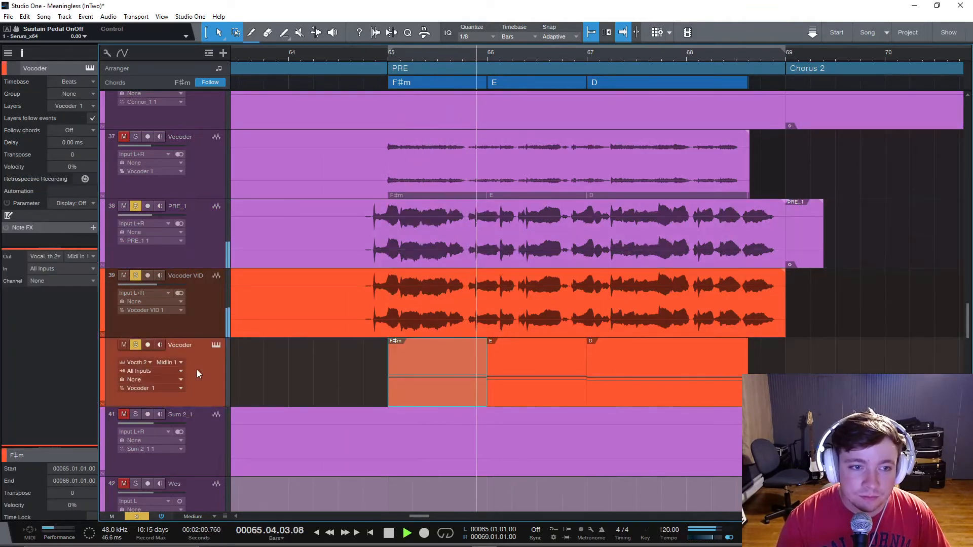
click(200, 326)
key(space)
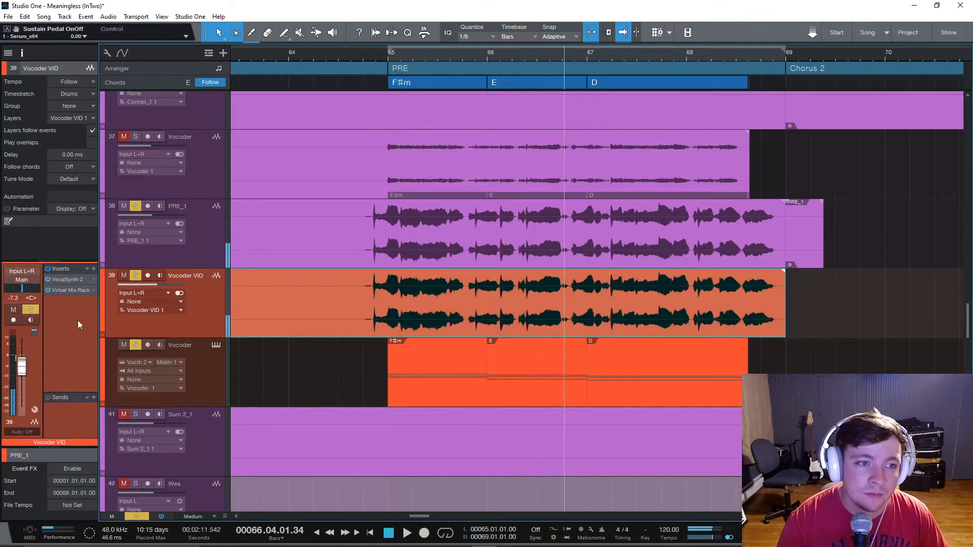
- Bypass Virtual Mix Rack on the Vocoder VID track, and open VocalSynth 2 beside the tracks during playback
click(48, 290)
scroll(409, 340, up, 1)
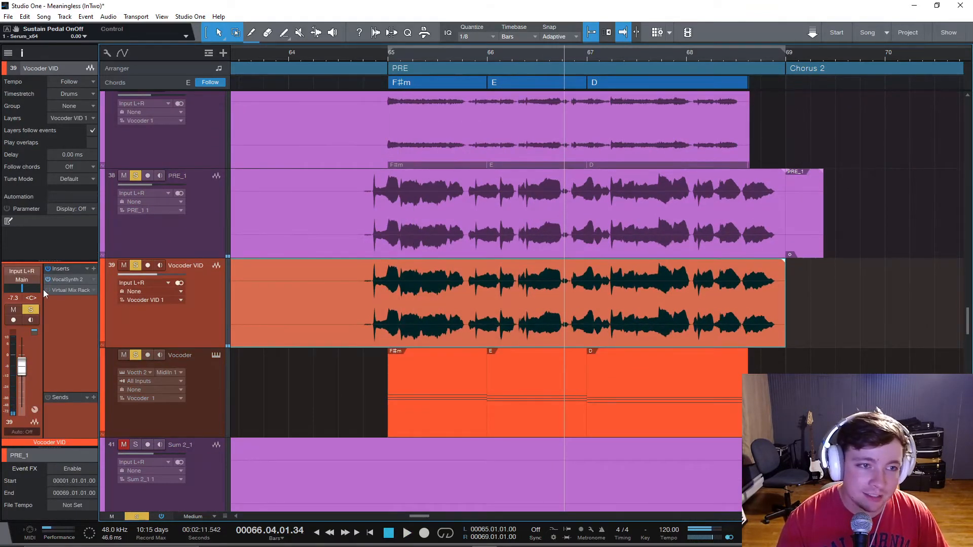
click(67, 280)
key(space)
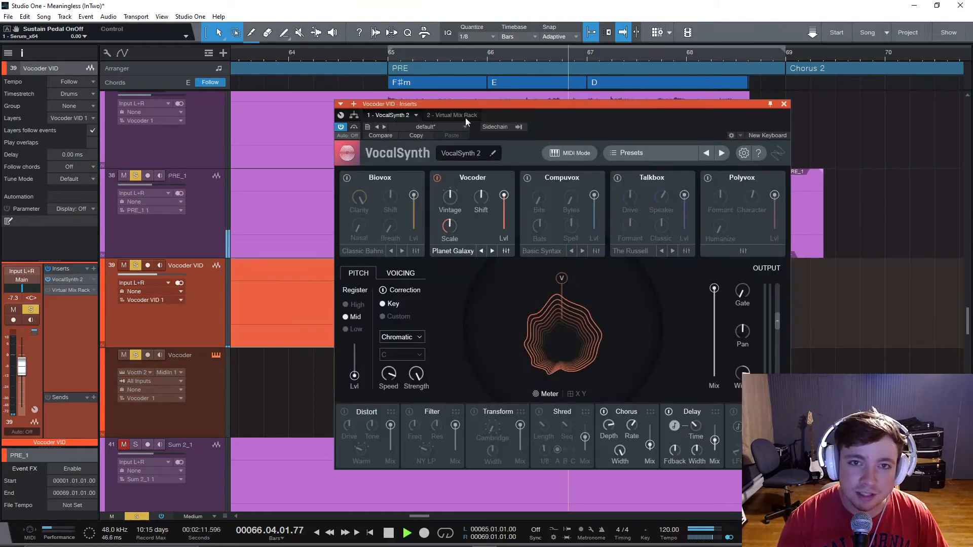
drag(481, 105, 650, 83)
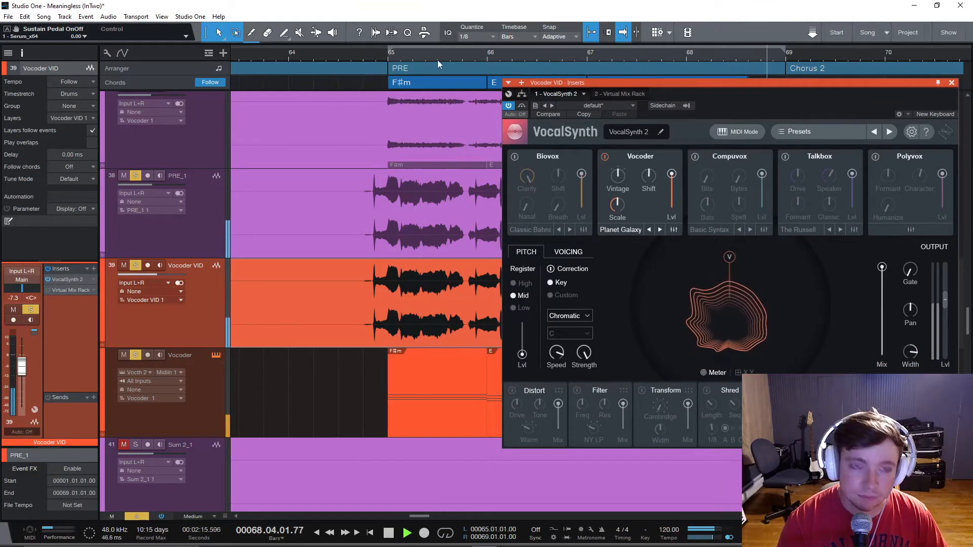
- Turn on looping over bars 65 to 69, play from bar 65, and close the VocalSynth 2 window
key(space)
key(/)
click(388, 57)
key(space)
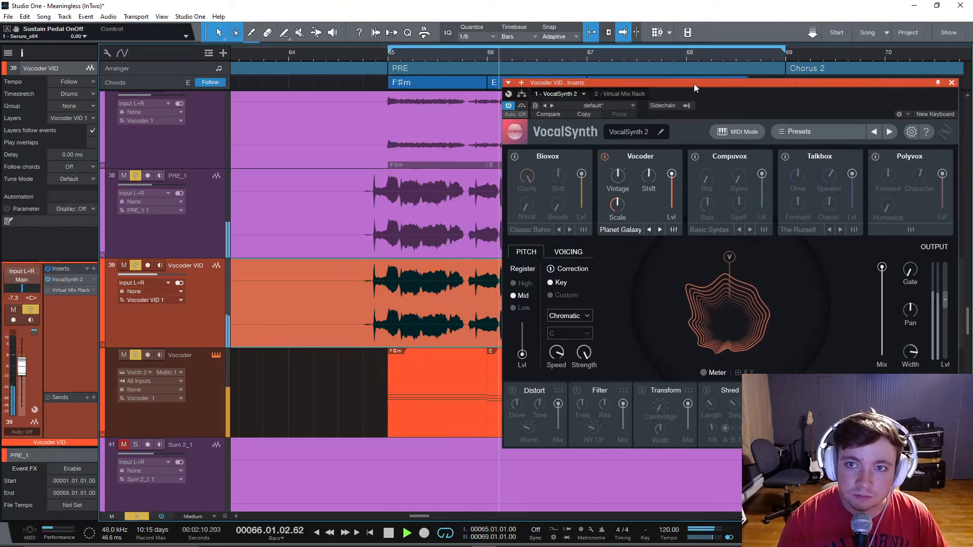
drag(694, 84, 523, 93)
click(780, 92)
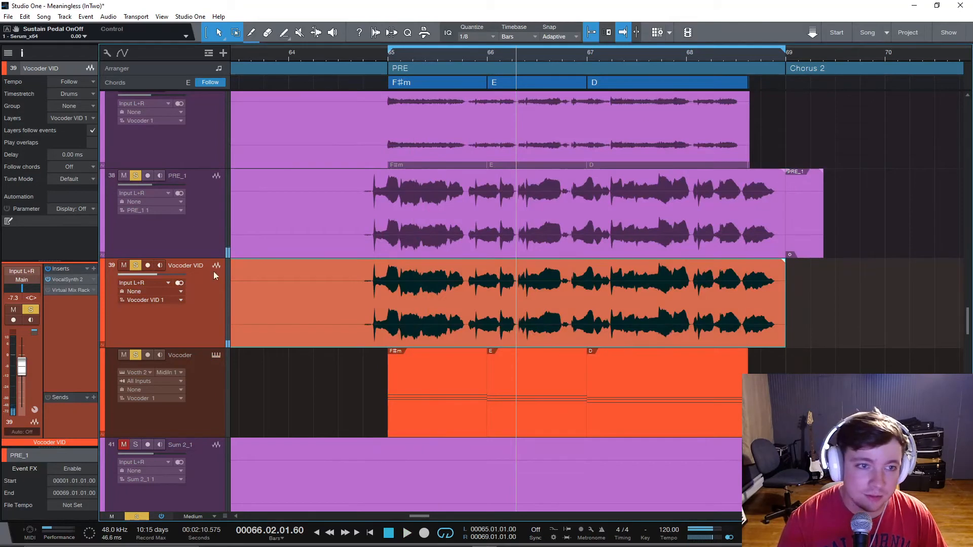
- Clear the solo on PRE_1 and play the vocoded vocal on its own from bar 65
click(389, 57)
key(space)
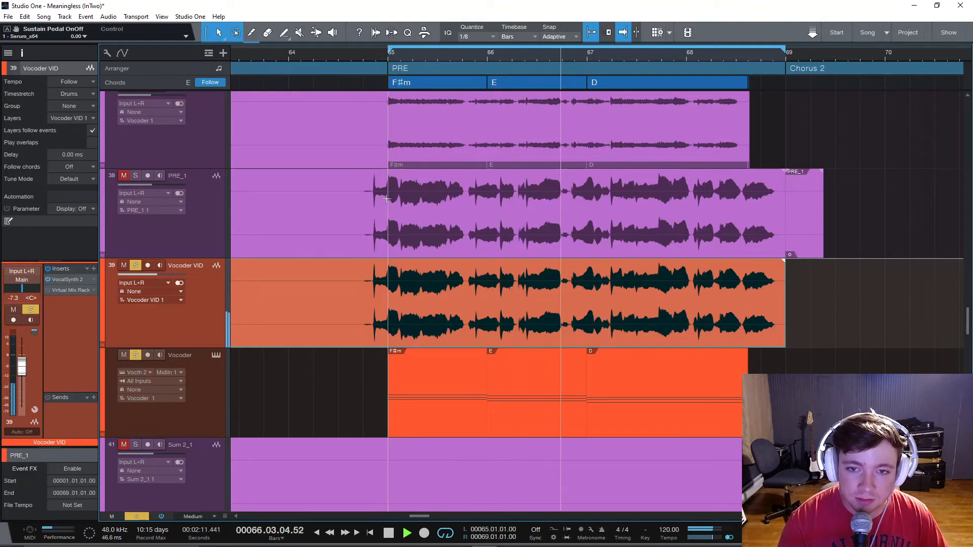
key(space)
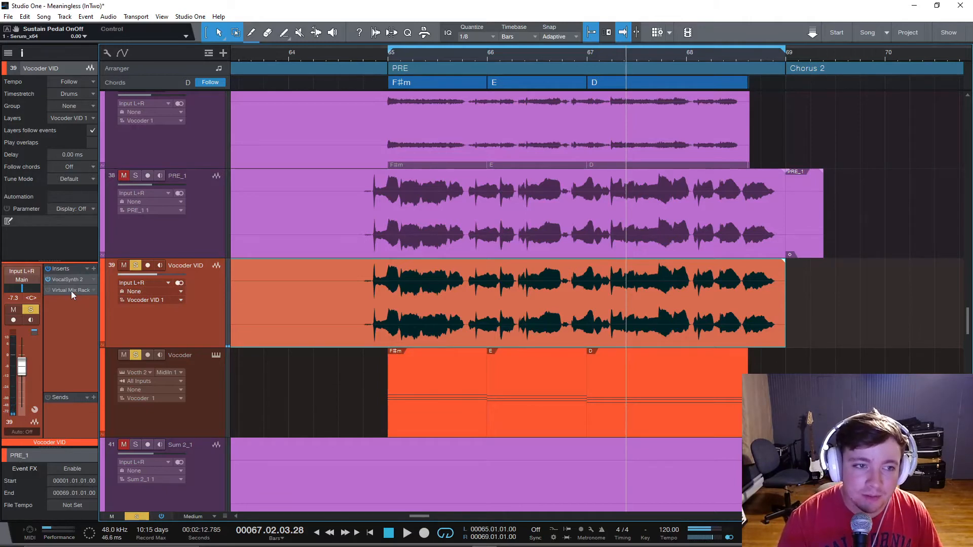
- Open Virtual Mix Rack on Vocoder VID, play from bar 65, and toggle its bypass to compare the sound, leaving it enabled
click(71, 290)
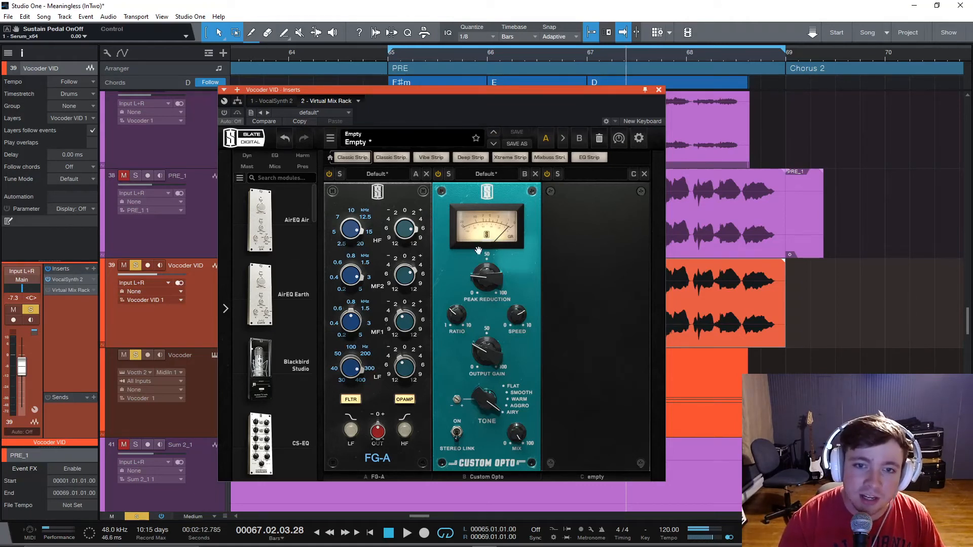
drag(459, 97, 713, 152)
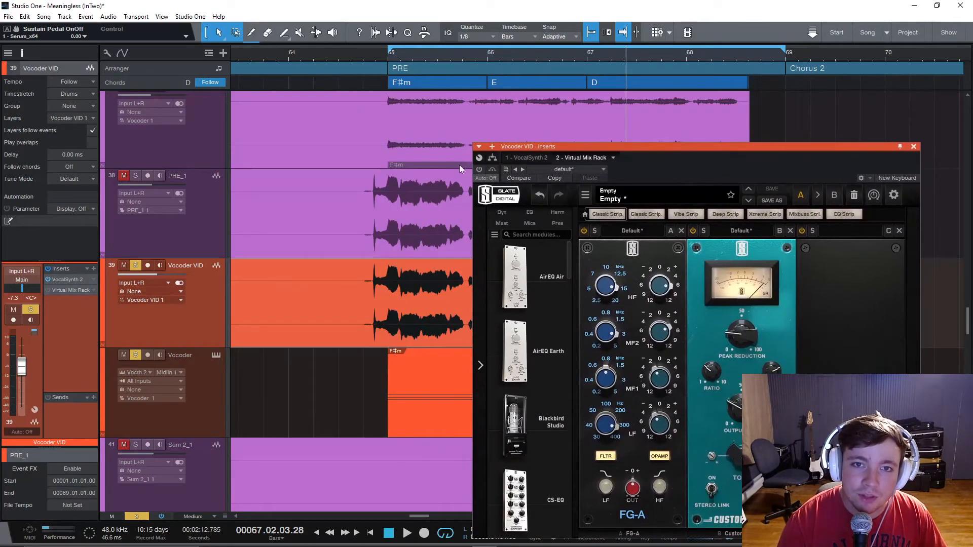
drag(556, 148, 541, 106)
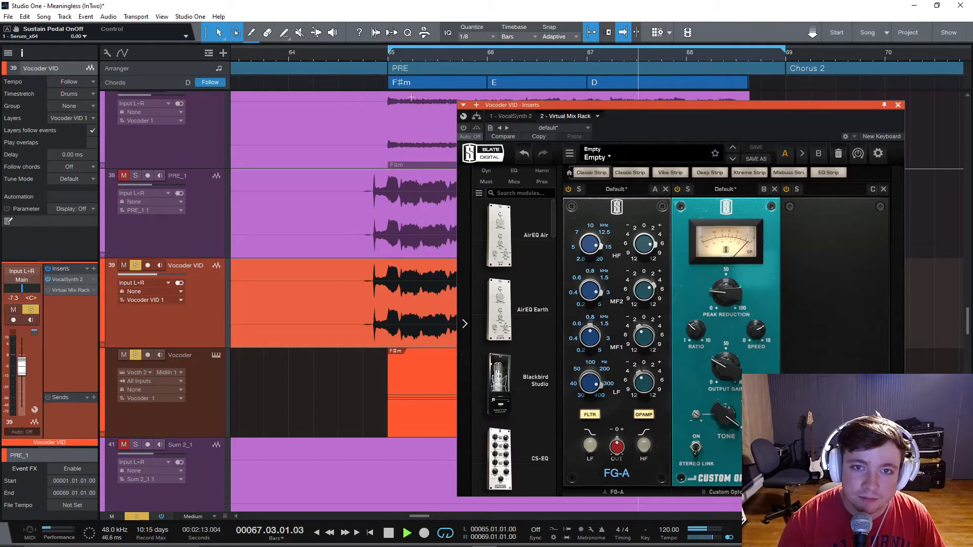
click(386, 59)
key(space)
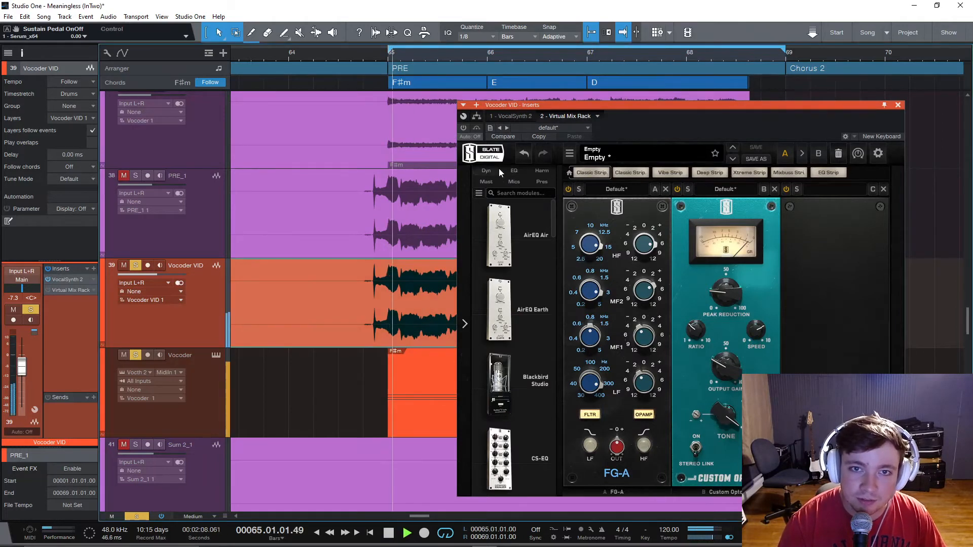
click(463, 128)
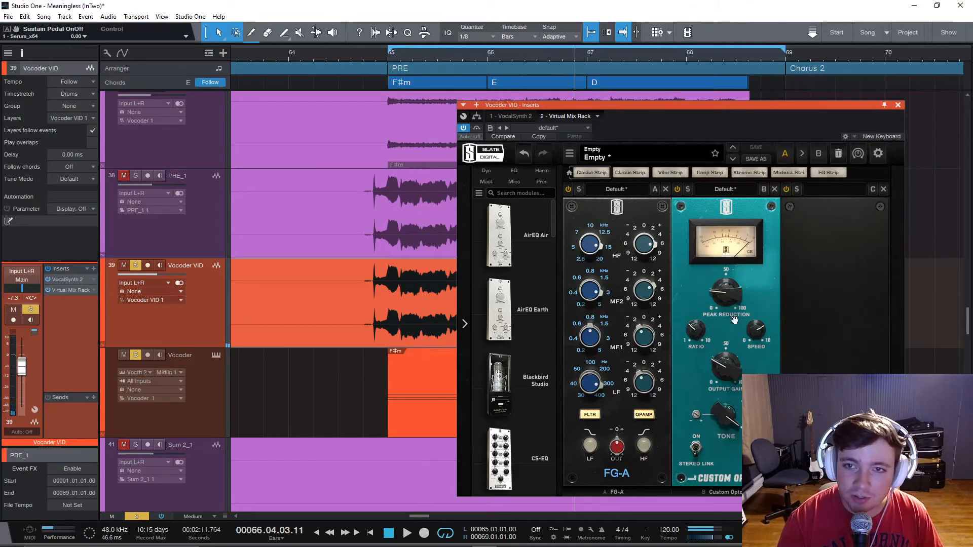
click(463, 129)
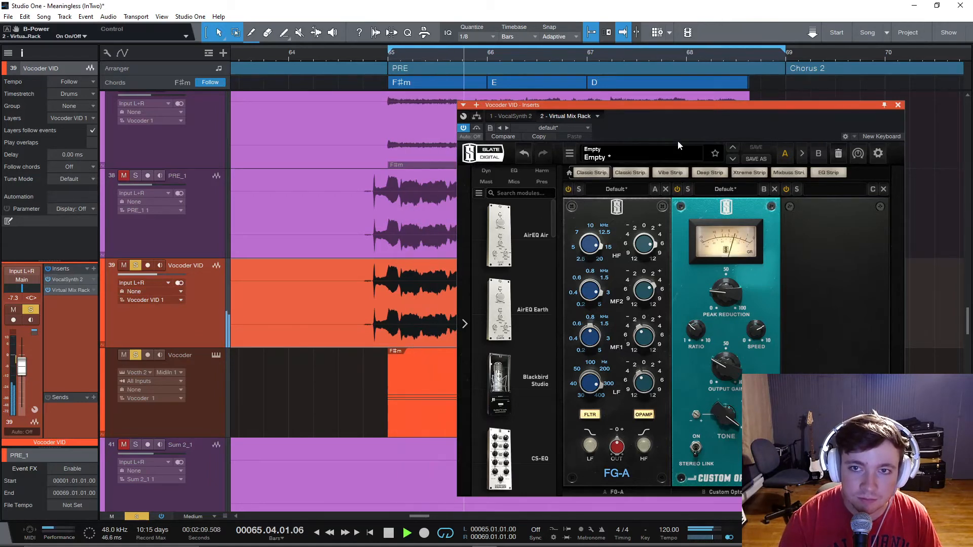
- Stop playback, close the Virtual Mix Rack window, and place the playhead just before bar 65
drag(671, 108, 549, 92)
key(space)
click(778, 91)
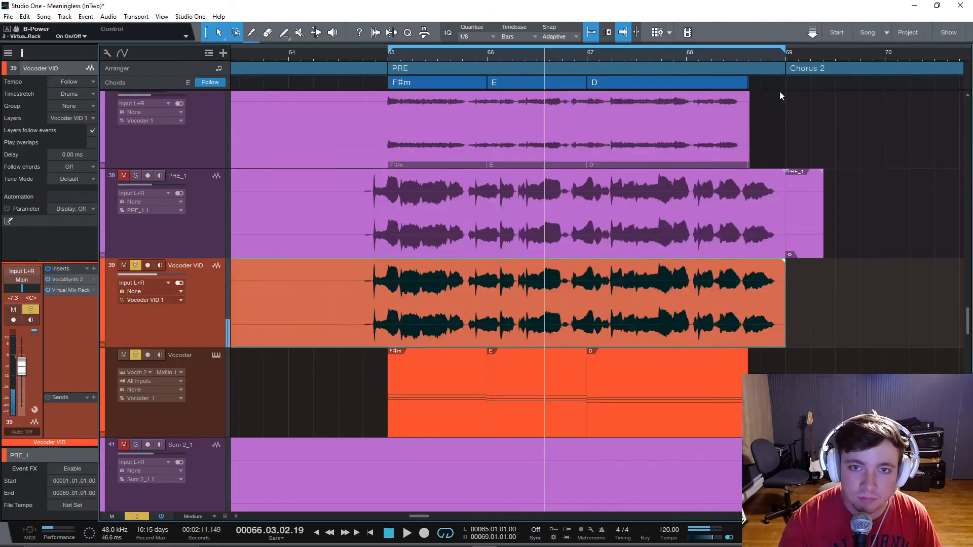
click(375, 413)
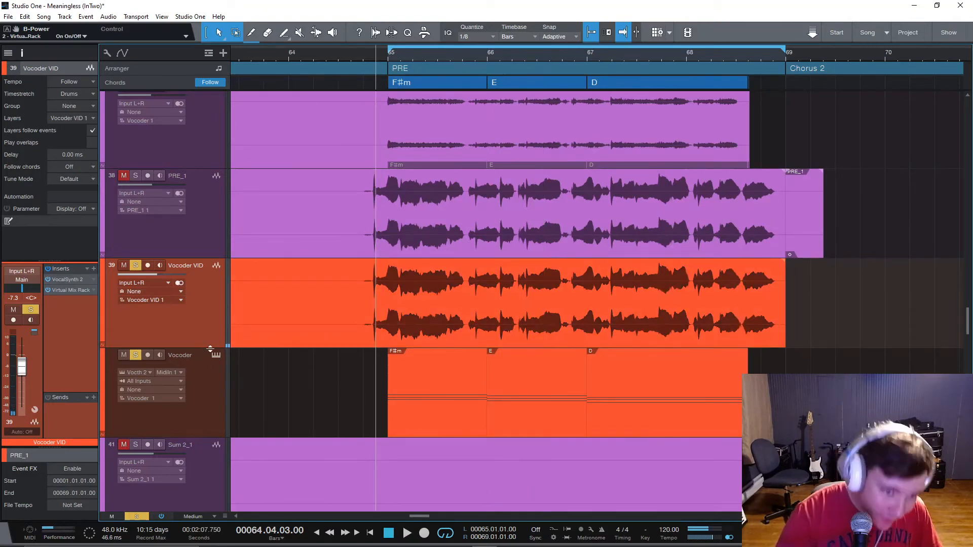
- Open the F#m chord event of the Vocoder instrument track, examine its top note, and return to the arrangement
scroll(431, 336, up, 2)
scroll(316, 292, down, 5)
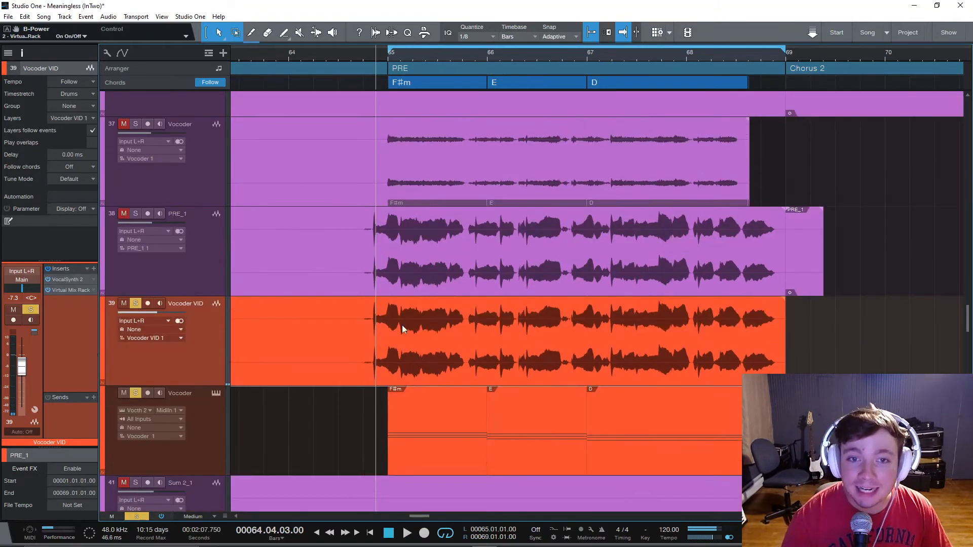
scroll(203, 315, up, 1)
scroll(337, 342, up, 1)
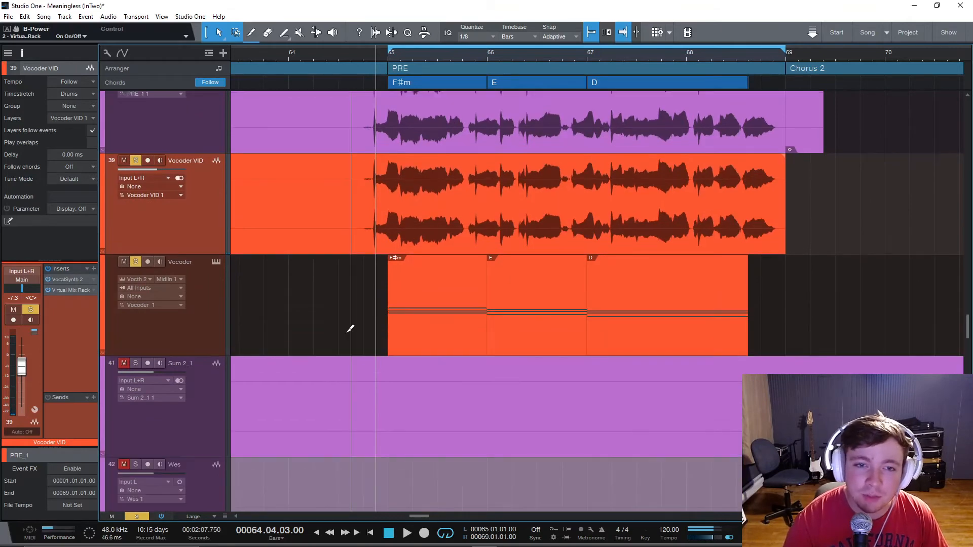
scroll(329, 320, up, 2)
click(443, 380)
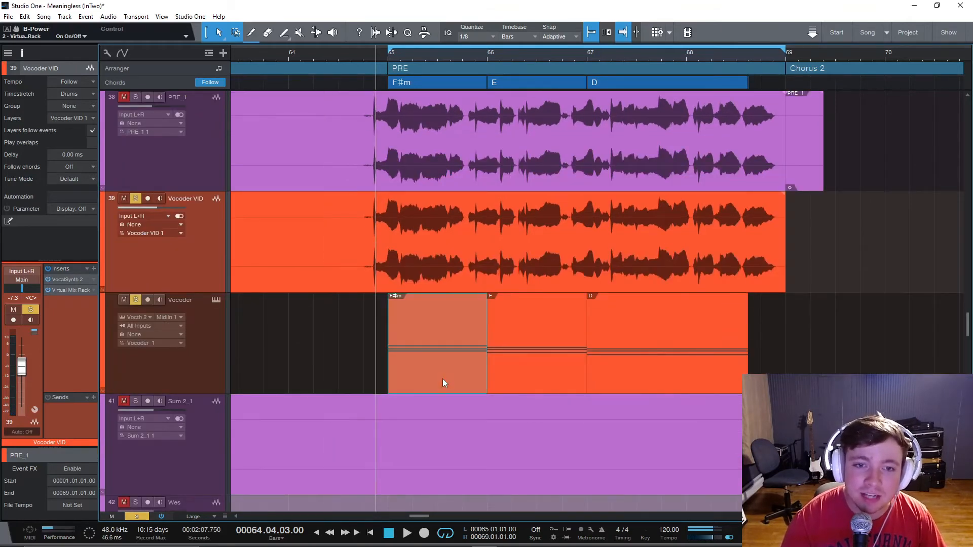
double_click(421, 379)
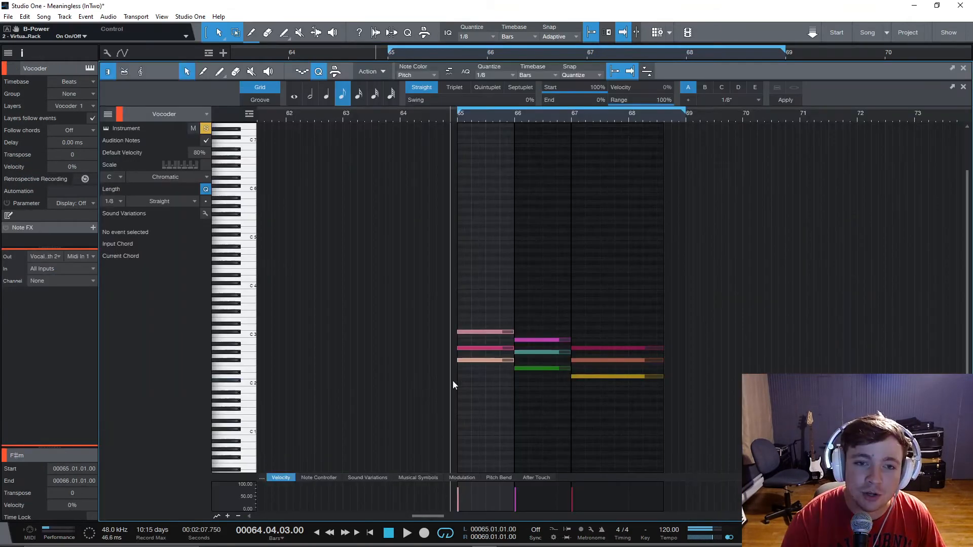
click(478, 332)
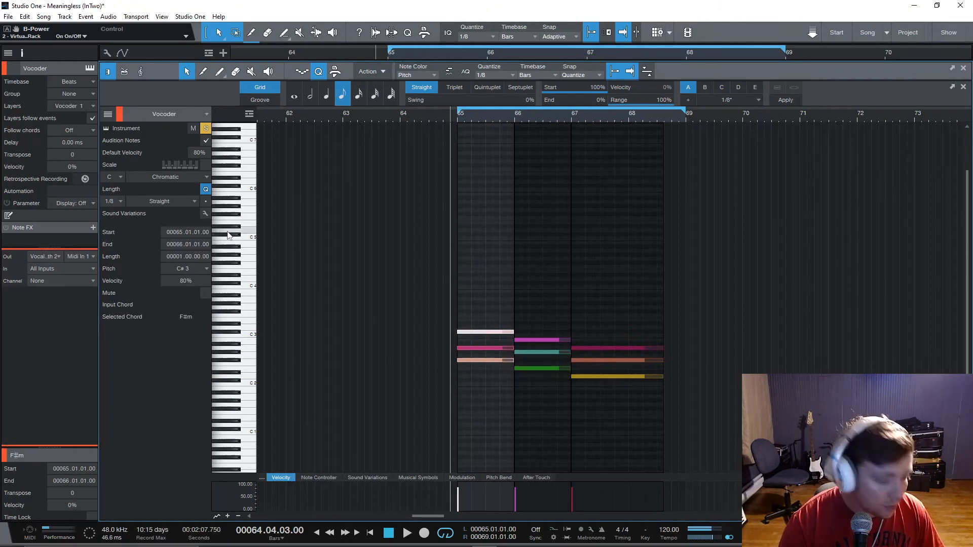
key(F3)
key(F3)
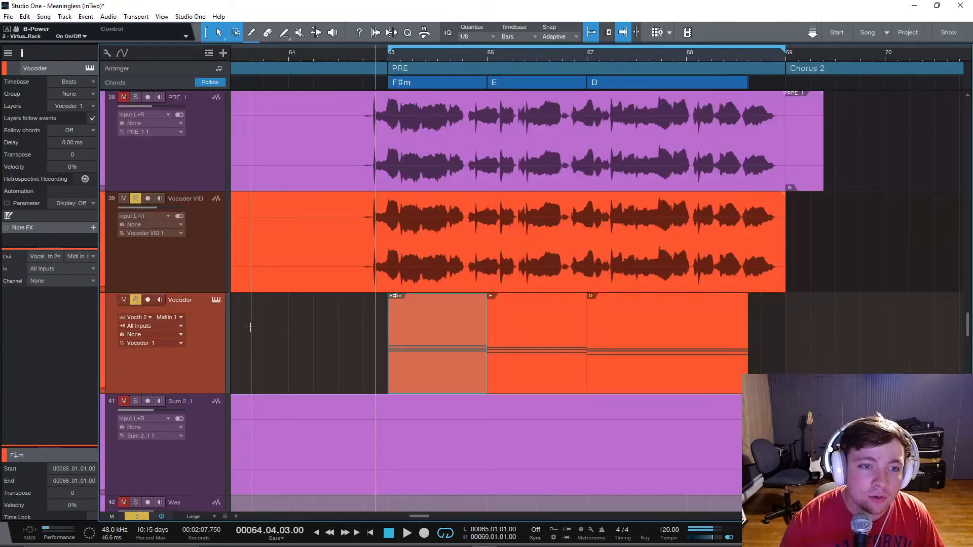
- Route the output of the Vocoder instrument track to Presence
click(137, 317)
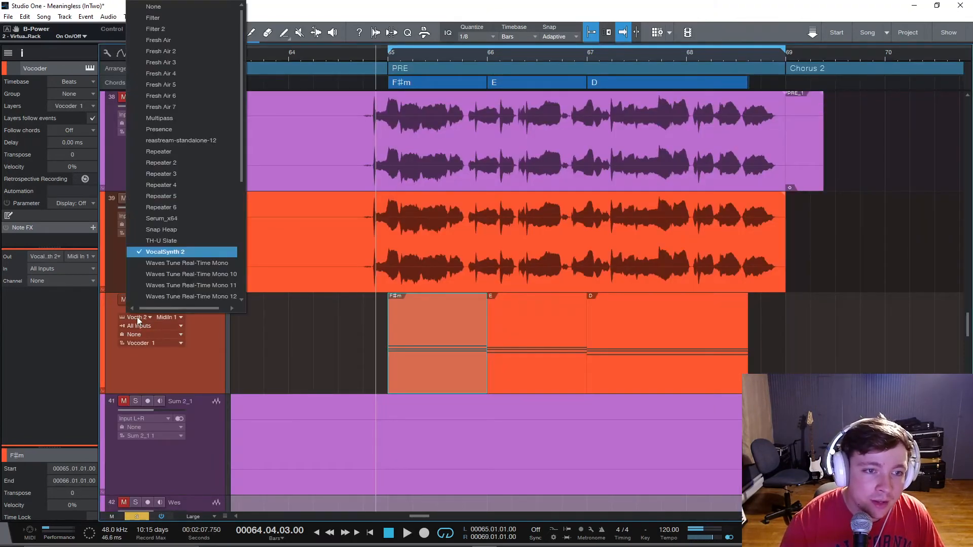
click(196, 132)
click(188, 360)
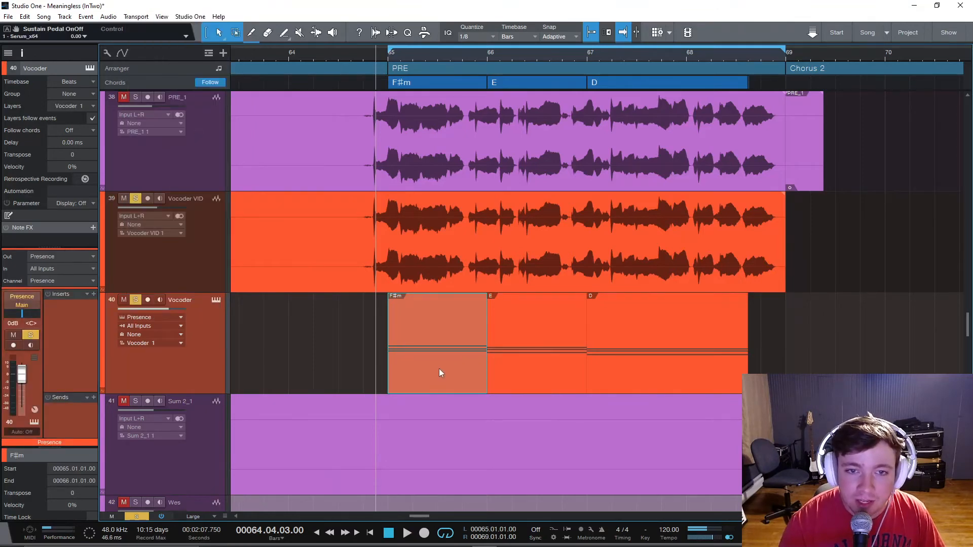
- Open the F#m chord event, thicken the chord with copied notes up to C#4, and play it back
double_click(422, 376)
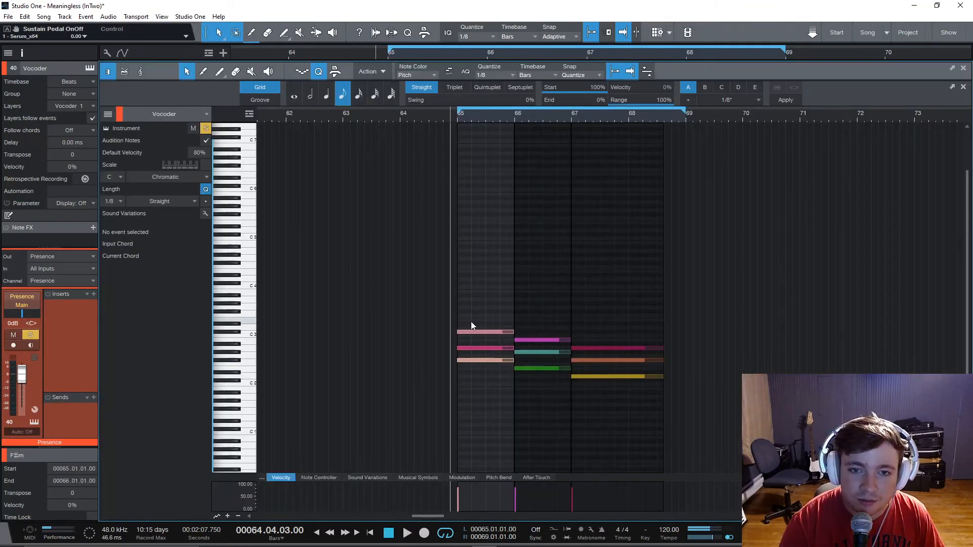
click(478, 332)
key(Delete)
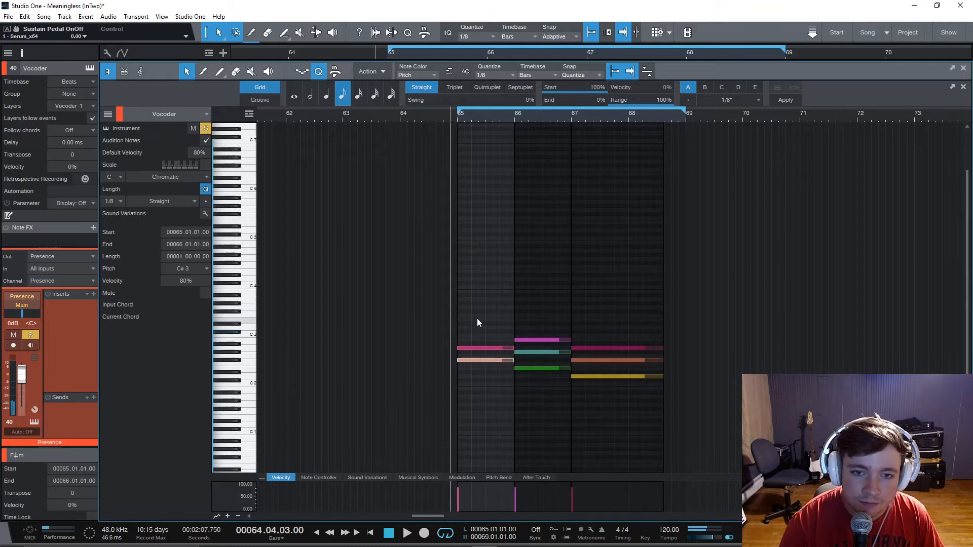
key(ctrl+z)
drag(482, 332, 482, 283)
key(space)
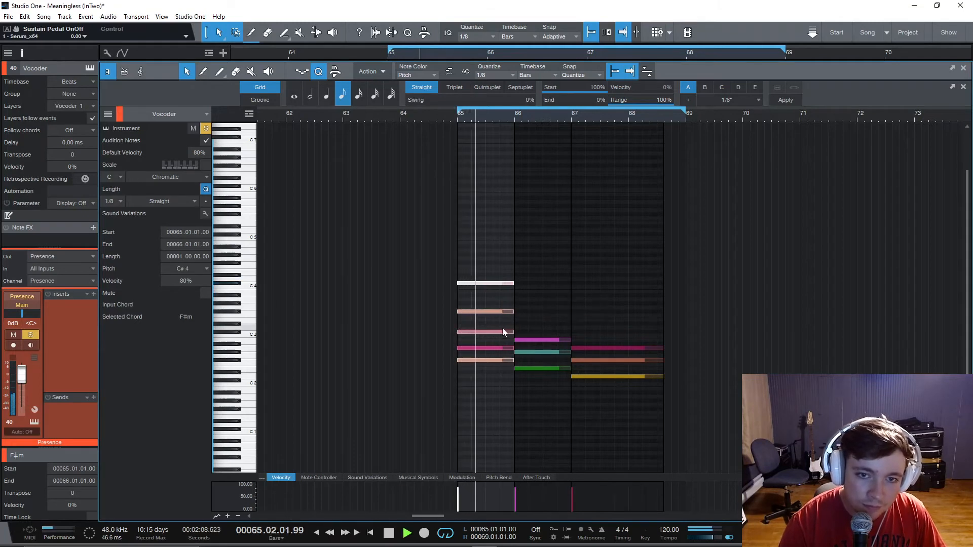
- Duplicate the three E chord notes in bar 66 one octave higher, and play the chords back
click(537, 370)
click(541, 355)
click(541, 352)
click(537, 340)
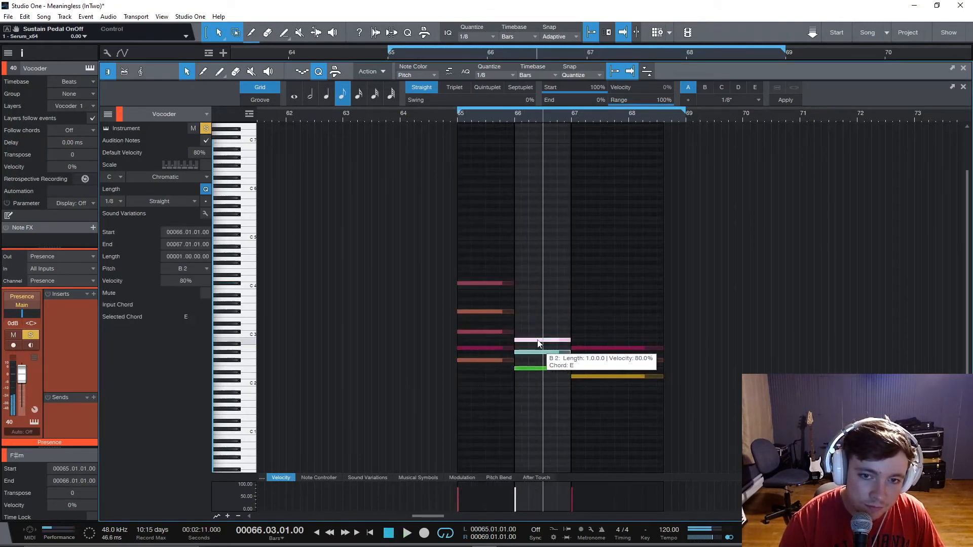
drag(537, 340, 530, 289)
click(513, 265)
key(space)
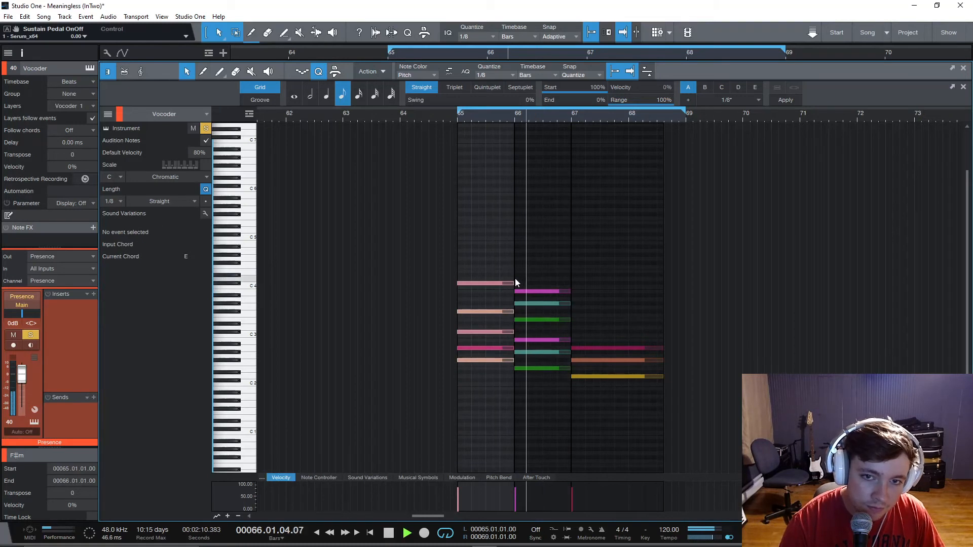
- Stop playback, duplicate the three D chord notes in bar 67 one octave higher, and add a D4 on top
key(space)
click(595, 376)
click(592, 366)
click(592, 348)
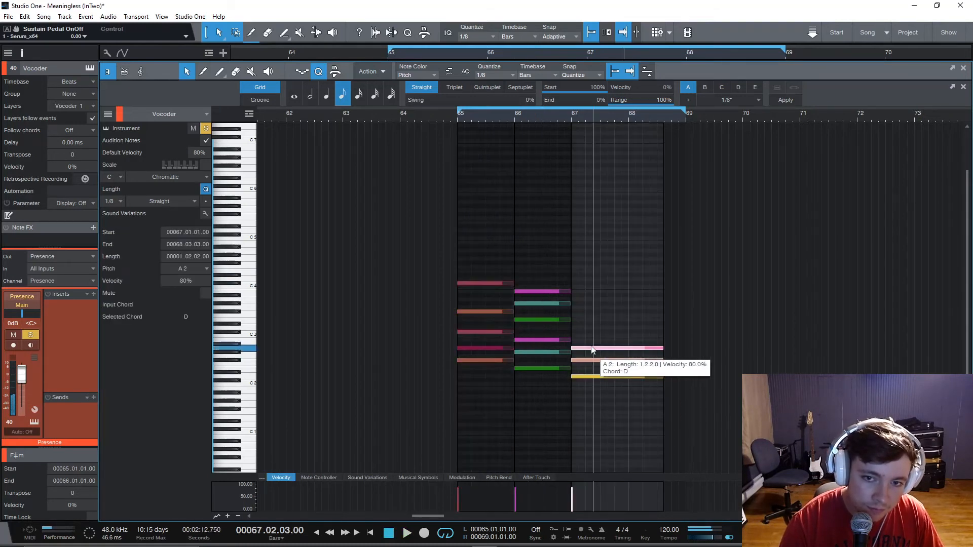
drag(591, 348, 585, 279)
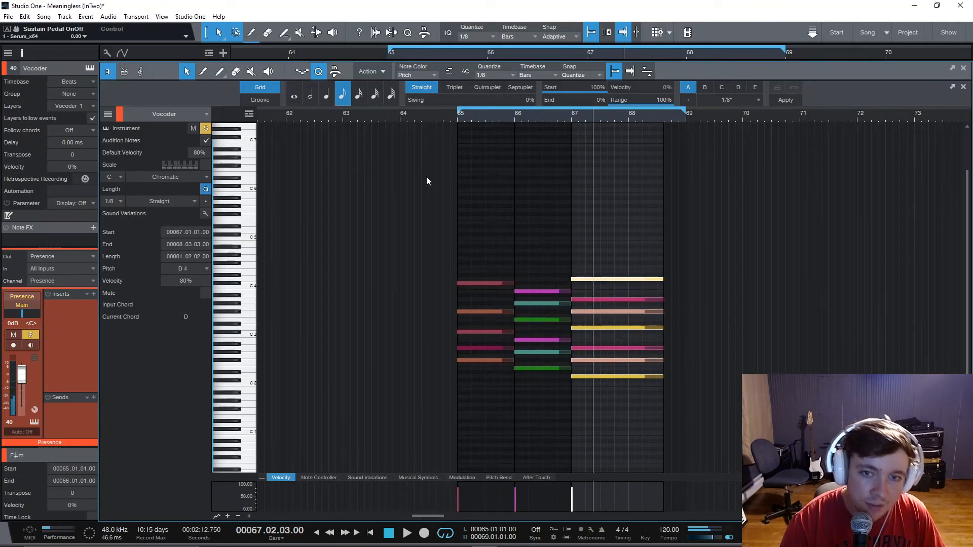
- Add an F#4 note from beat 4 of bar 67 to the end of the D chord, auditioning the chords before and after
click(456, 118)
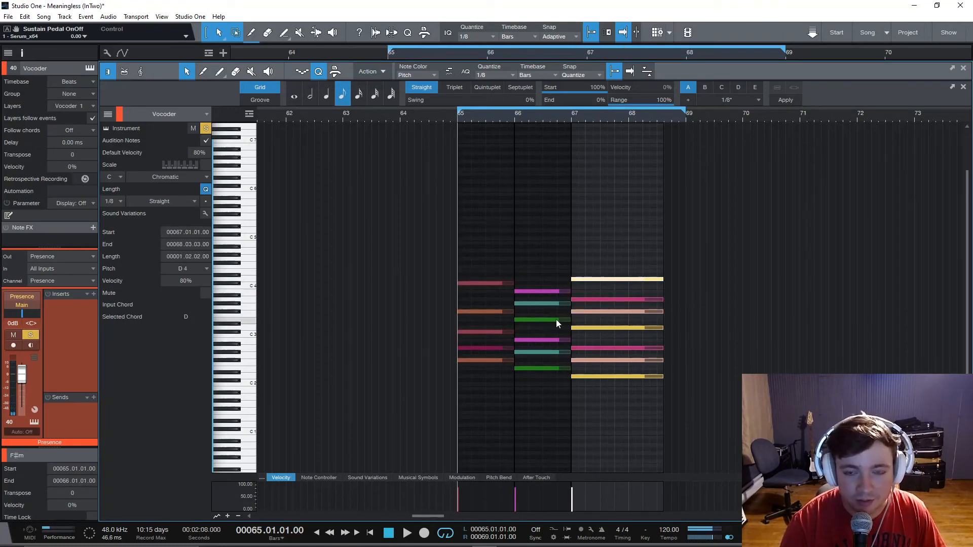
key(space)
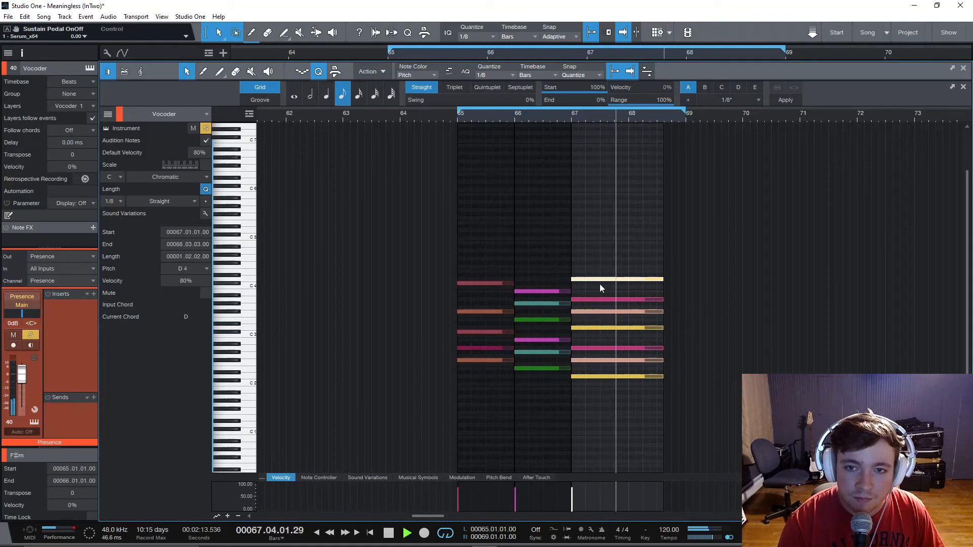
key(space)
drag(601, 280, 614, 263)
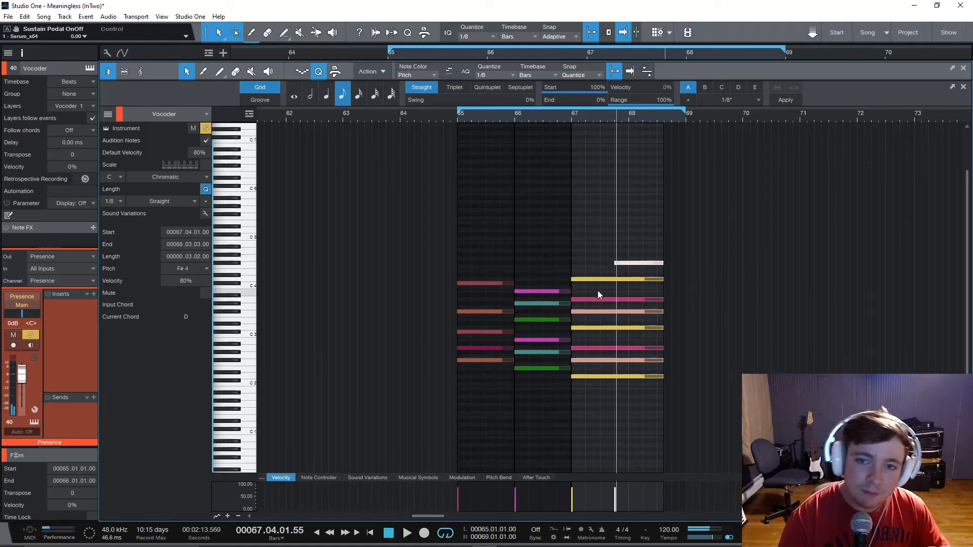
click(567, 114)
key(space)
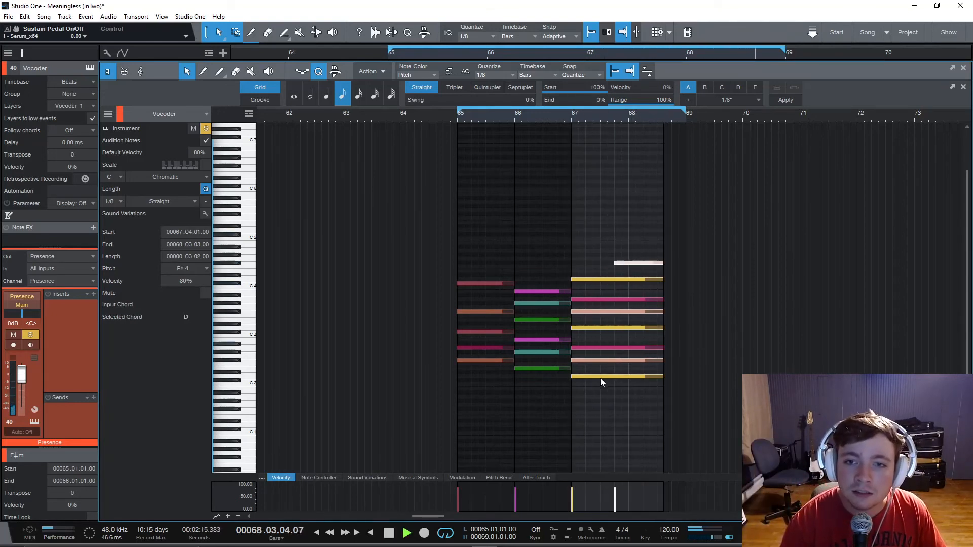
key(space)
- Return the playhead to bar 65, close the note editor, and route the Vocoder instrument track back to VocalSynth 2
click(454, 118)
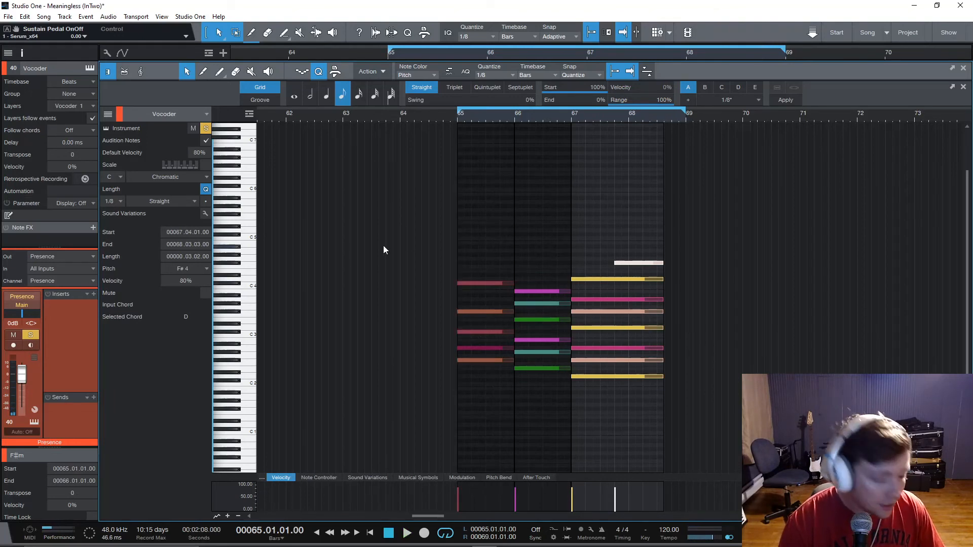
key(F3)
key(F3)
click(151, 317)
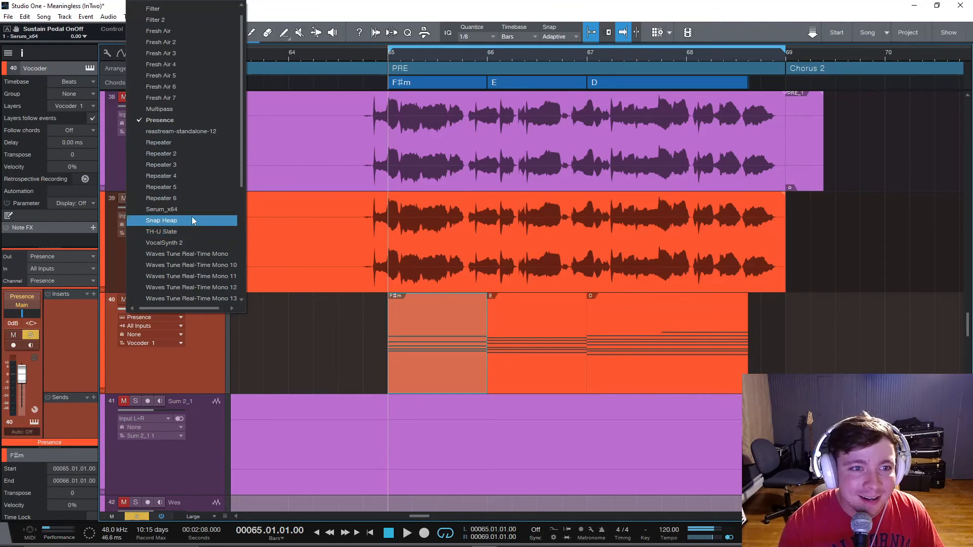
click(190, 243)
- Play the vocoded vocal with the thickened chords from bar 65, and stop near the end of the loop
scroll(184, 257, up, 3)
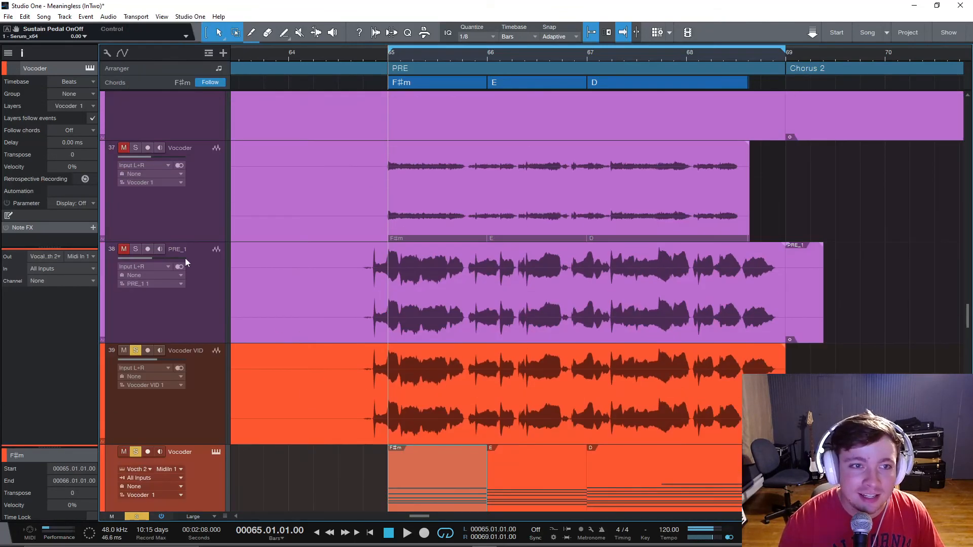
key(space)
scroll(408, 283, down, 3)
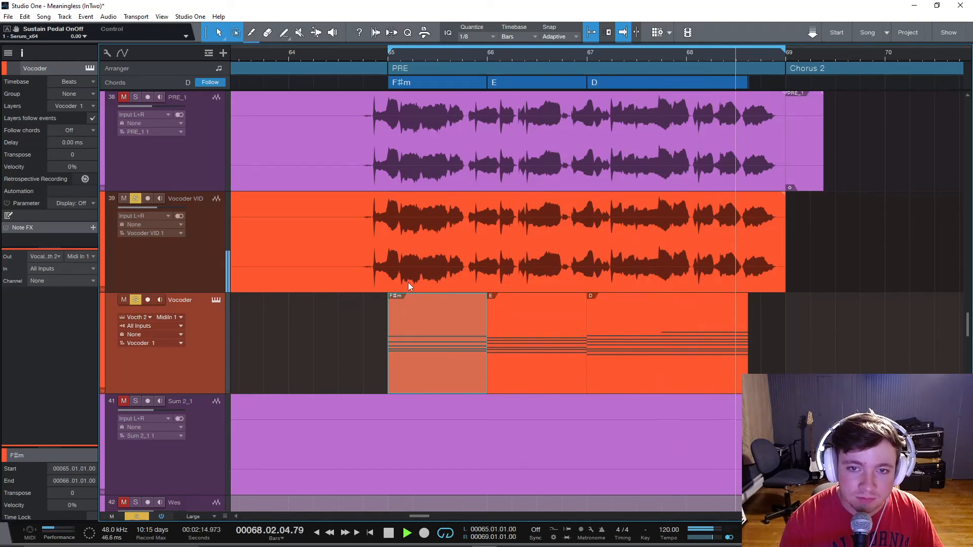
key(space)
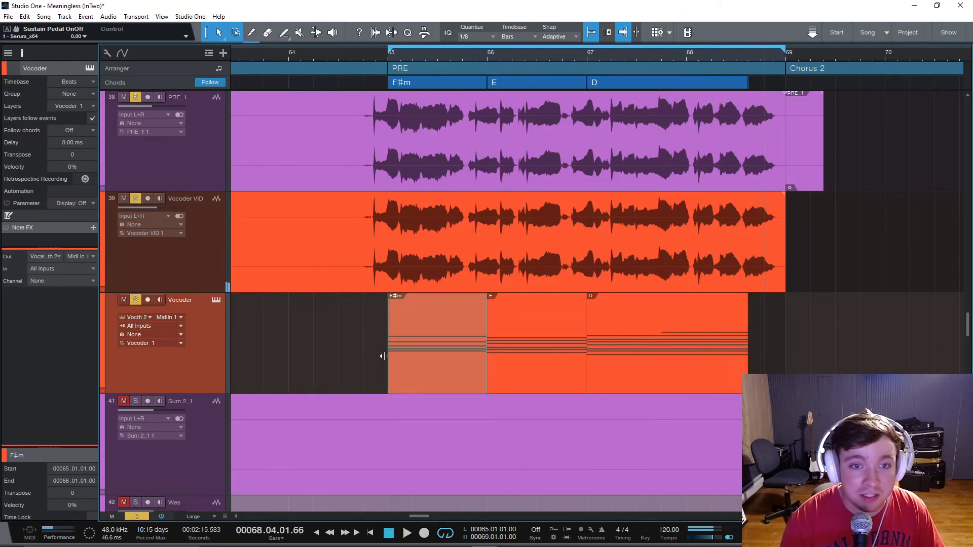
- Solo PRE_1 and play it together with the vocoded vocal from just before bar 65
click(378, 360)
key(space)
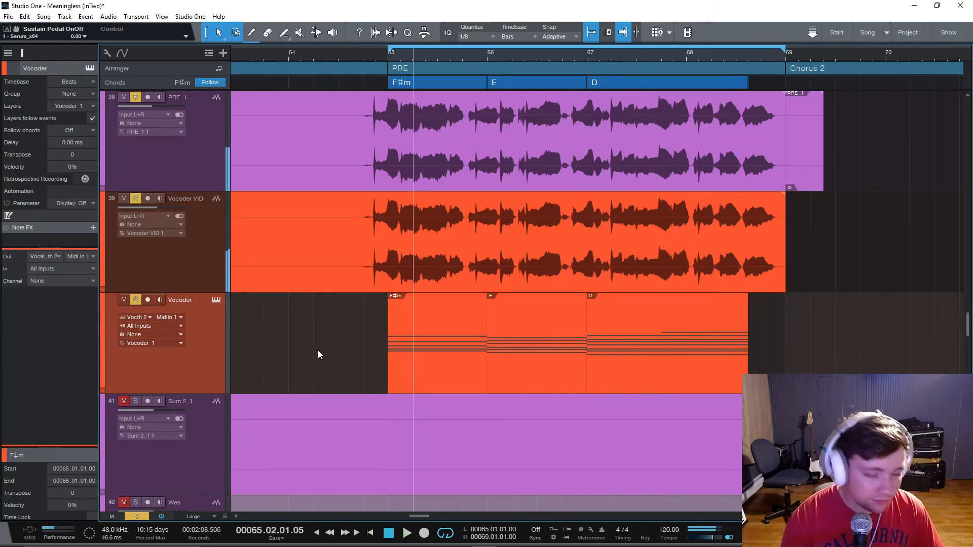
key(space)
scroll(321, 333, down, 3)
scroll(325, 332, down, 3)
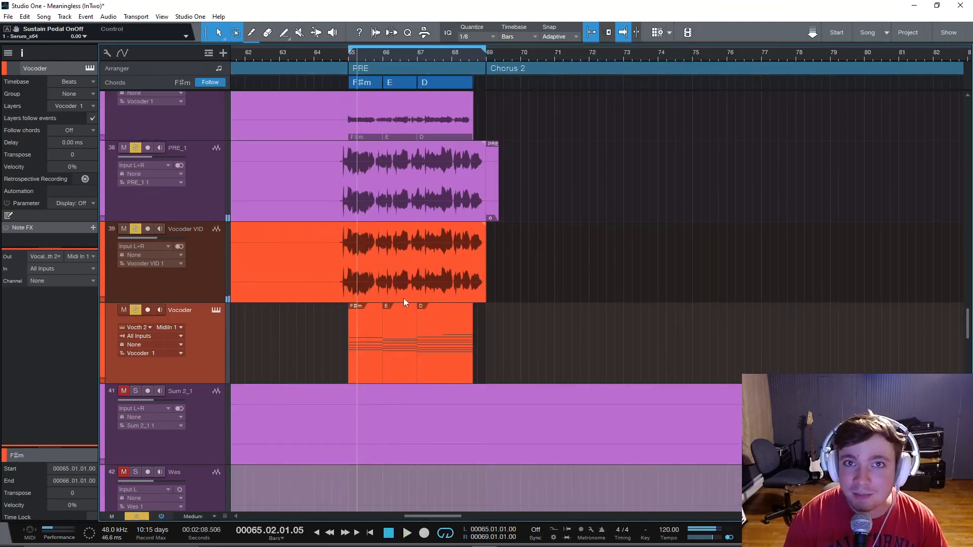